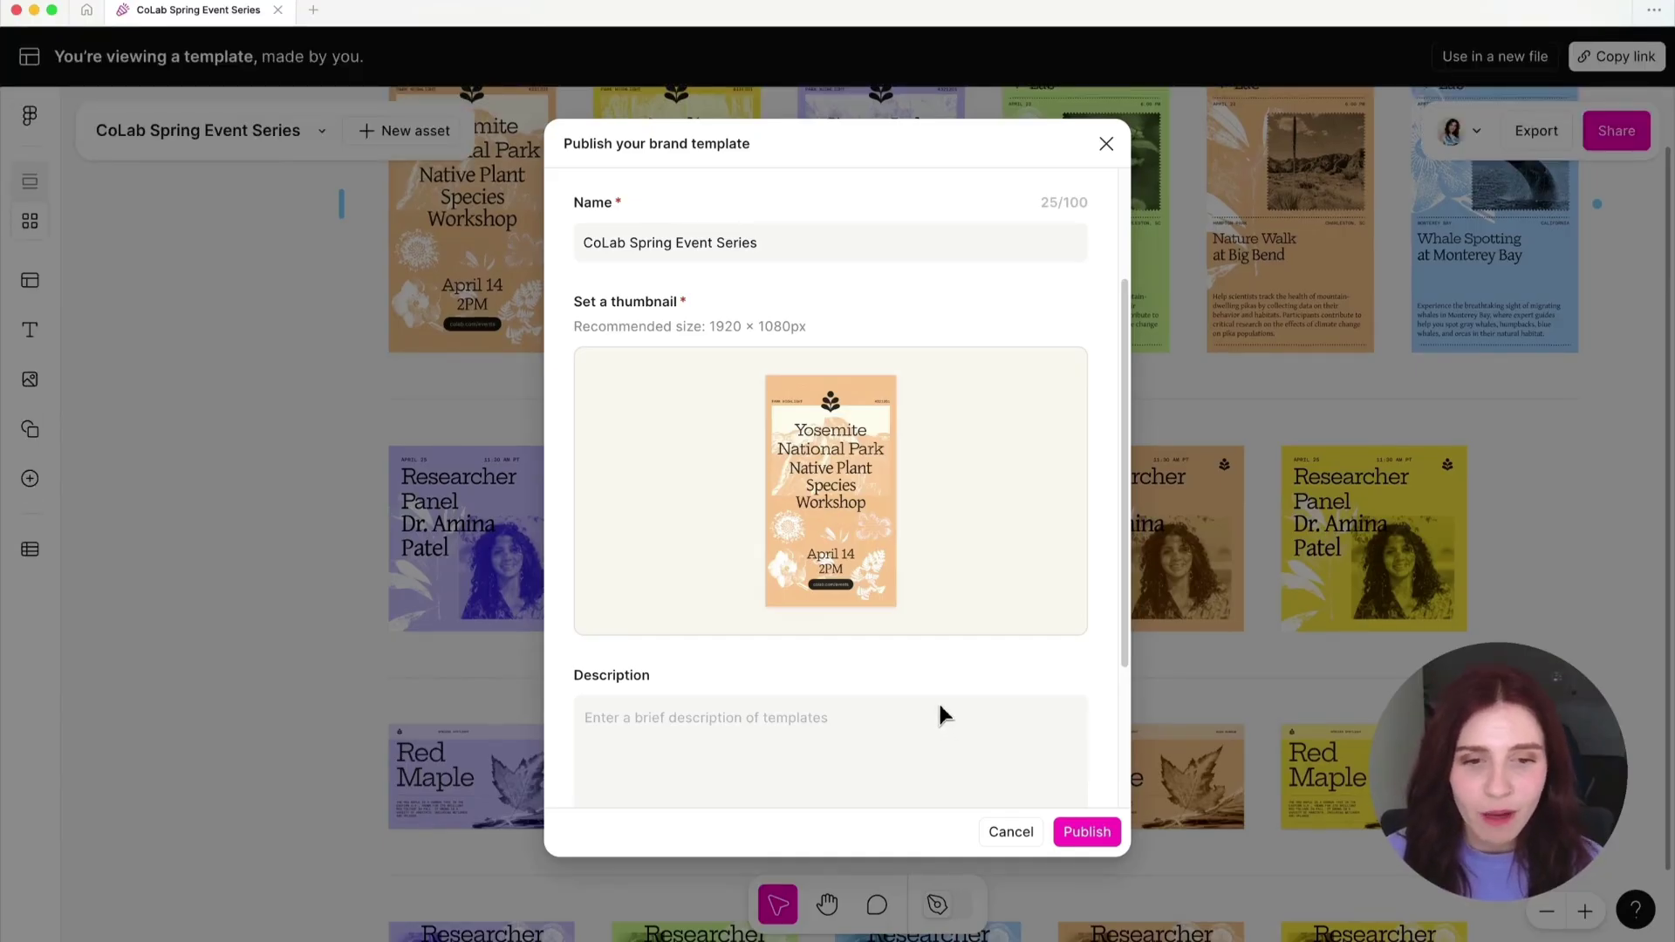
- Publish the CoLab Spring Event Series brand template and use it in a new untitled draft
left_click(1090, 832)
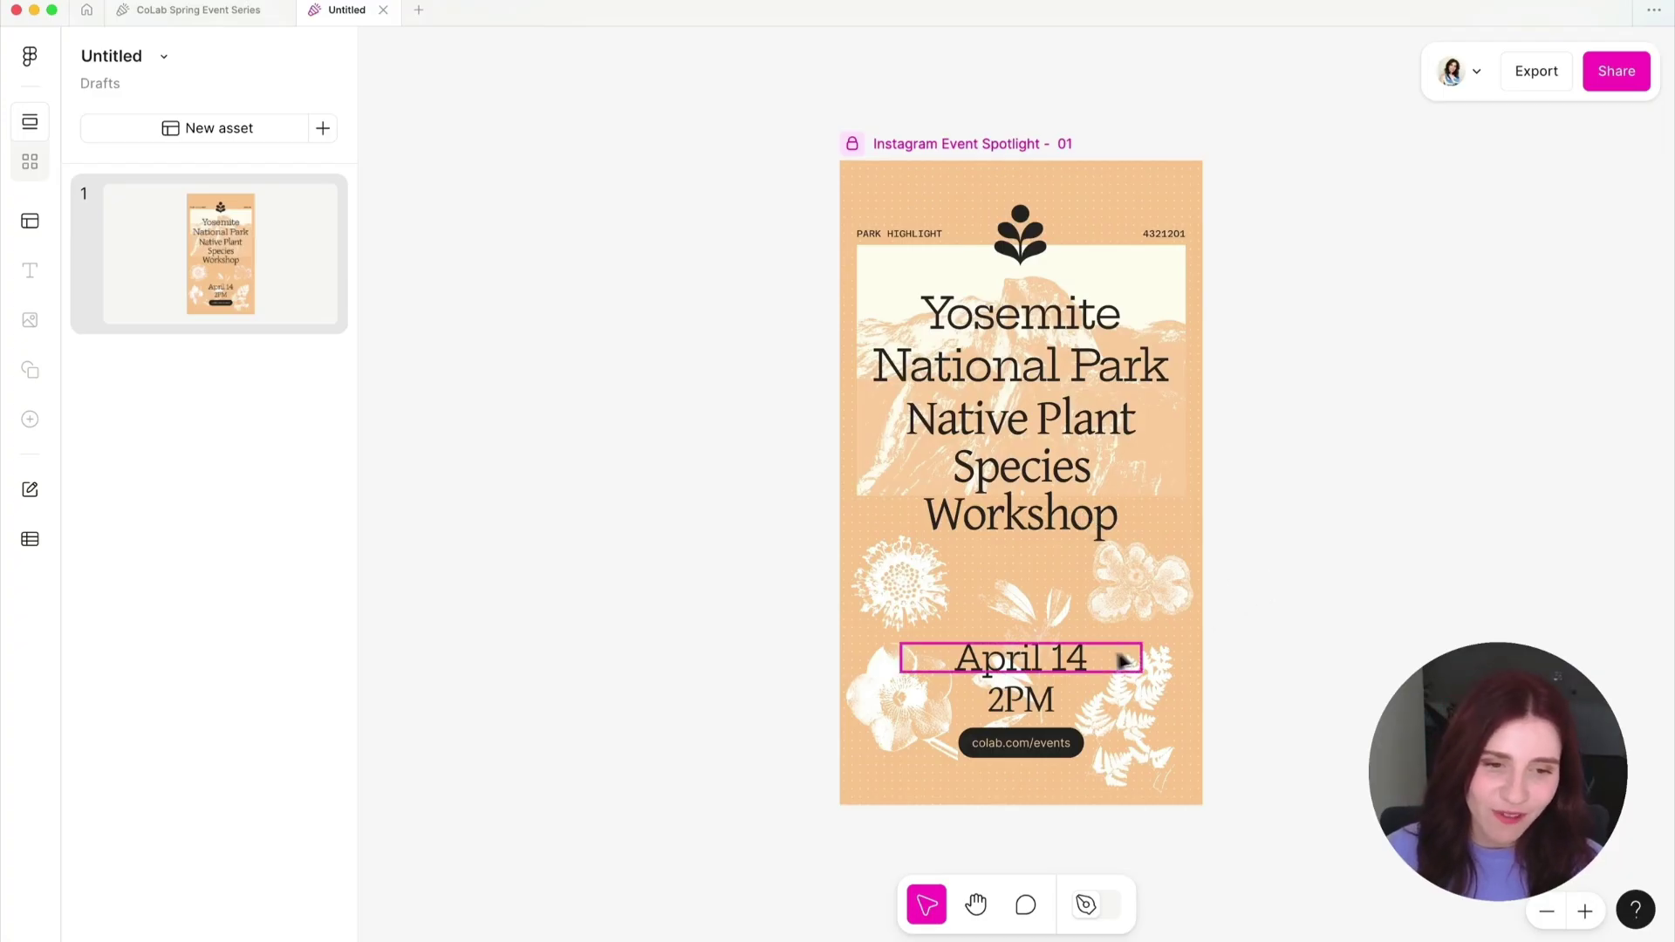
- Change the Yosemite poster's Event Date from April 14 to April 16, then begin removing the guidelines
left_click(1076, 656)
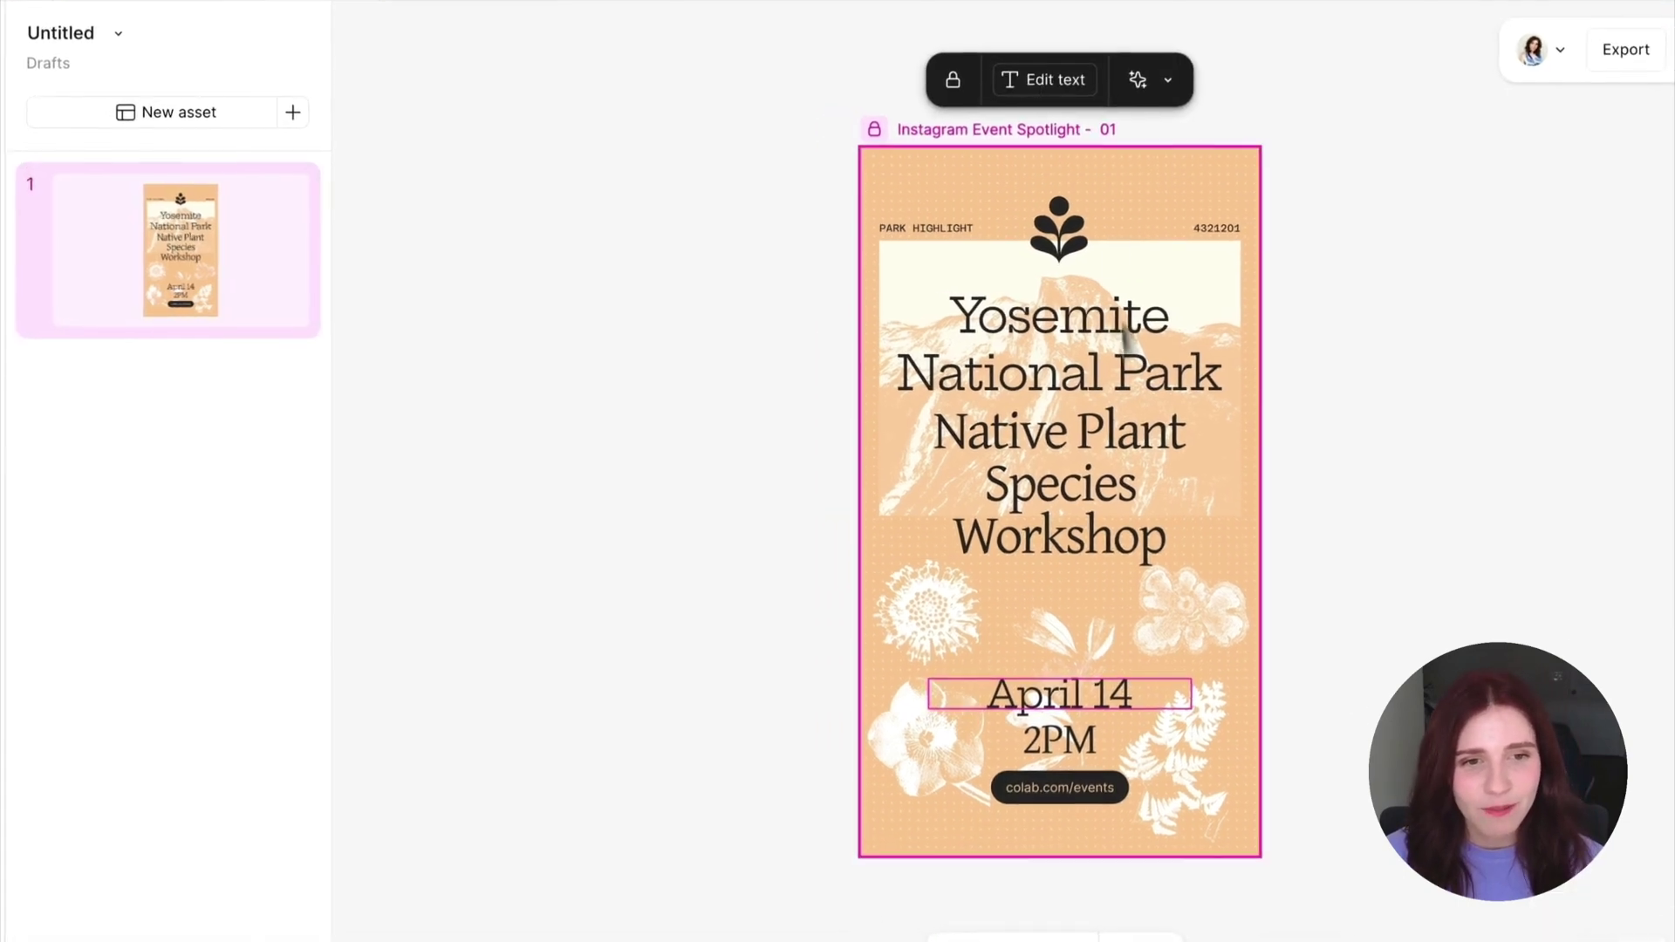
left_click(1085, 91)
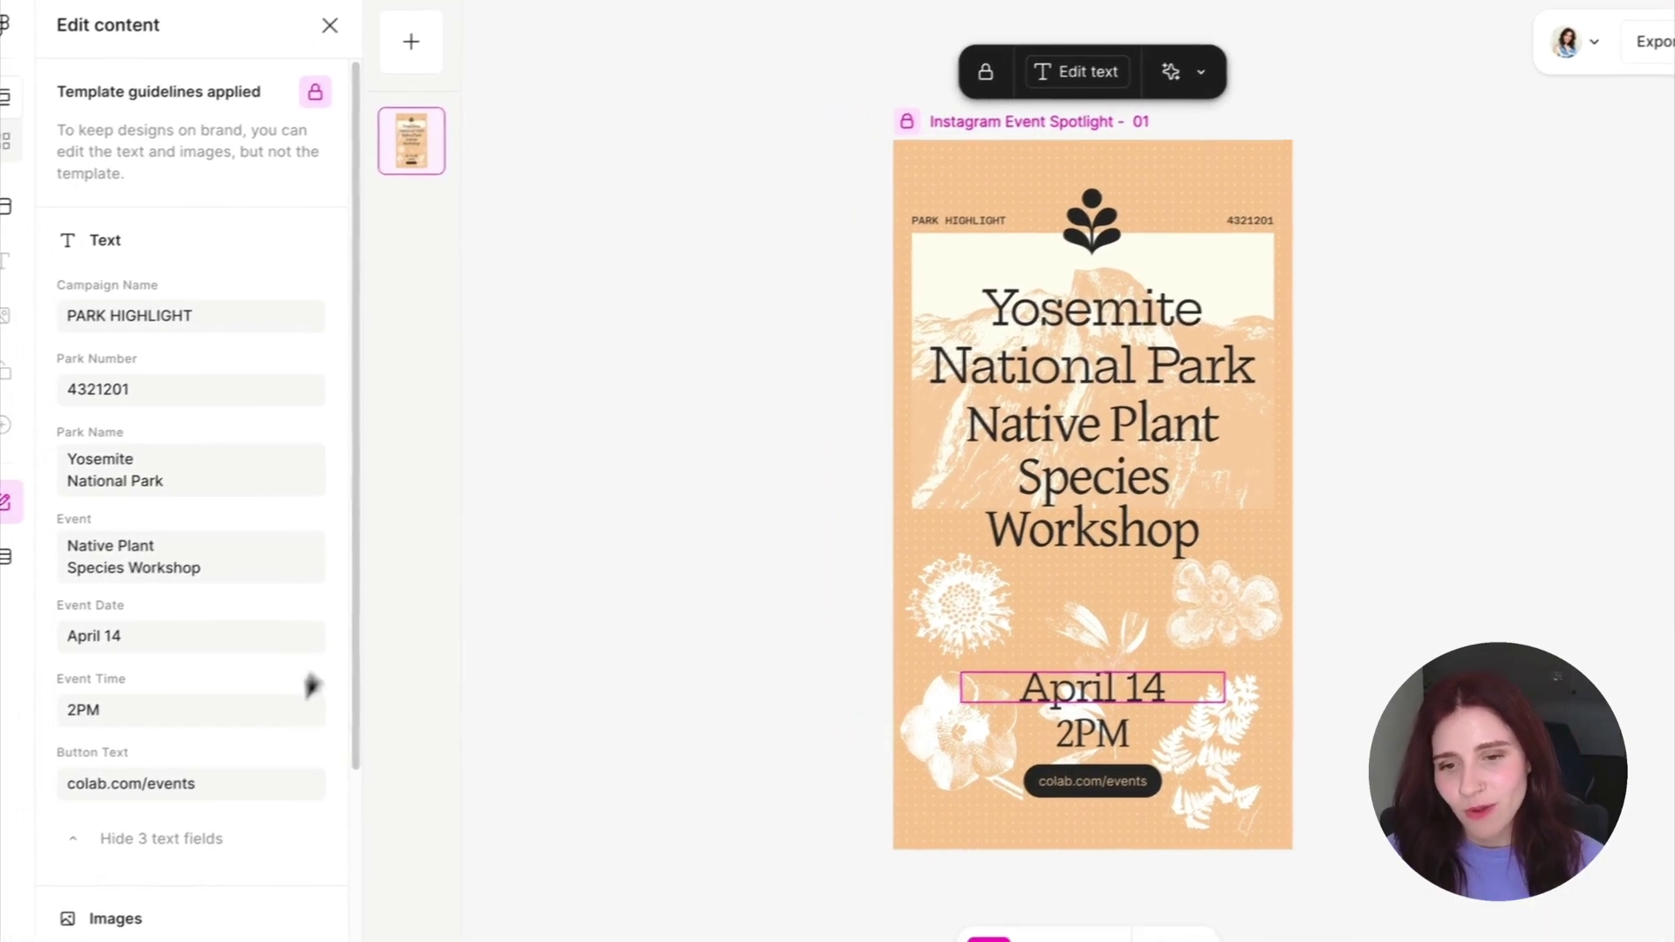
left_click(239, 628)
key("BackSpace")
type("6")
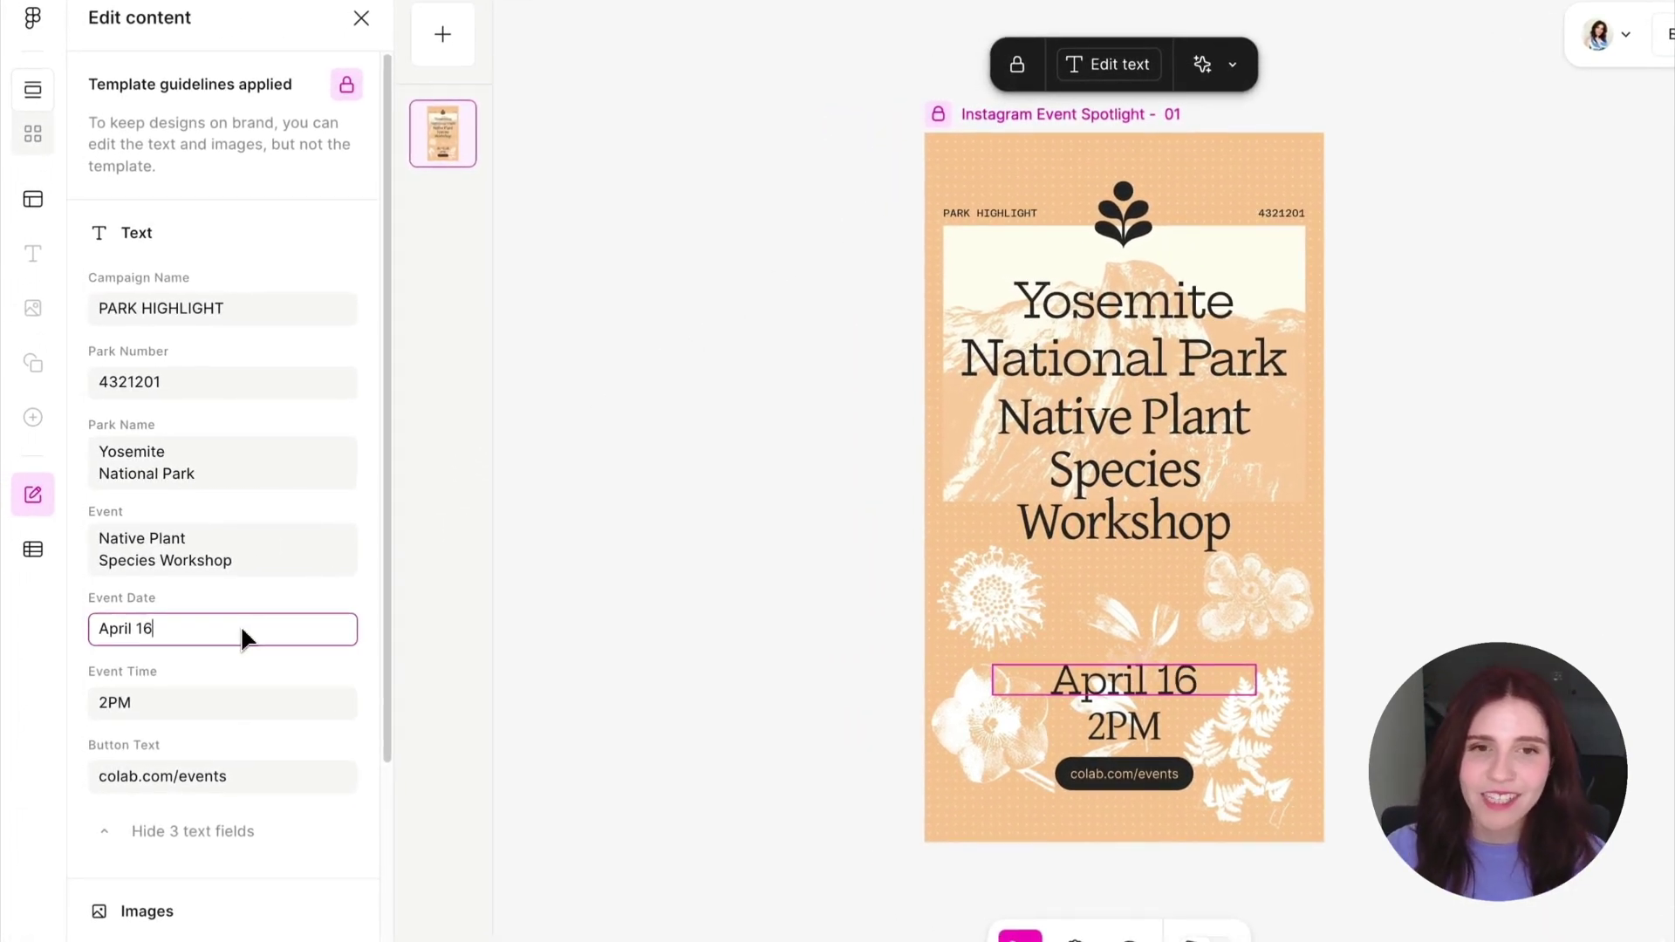
key("Escape")
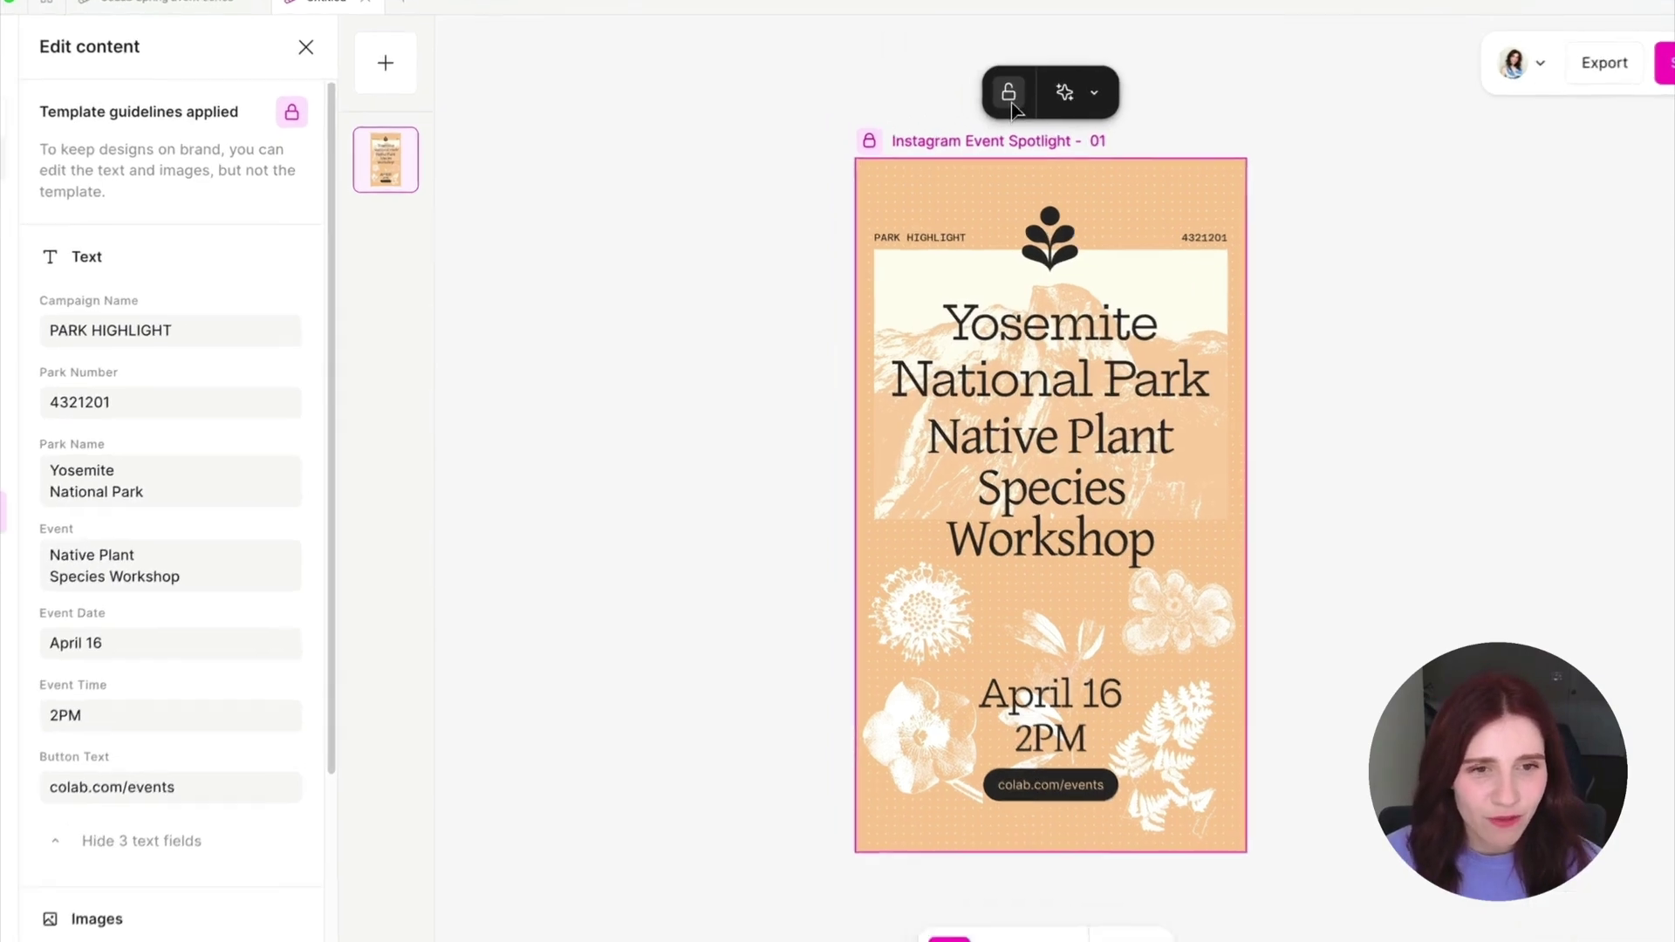
left_click(1009, 92)
- Confirm guideline removal, select all frames on the Social page, and return to the untitled Buzz file
left_click(1011, 583)
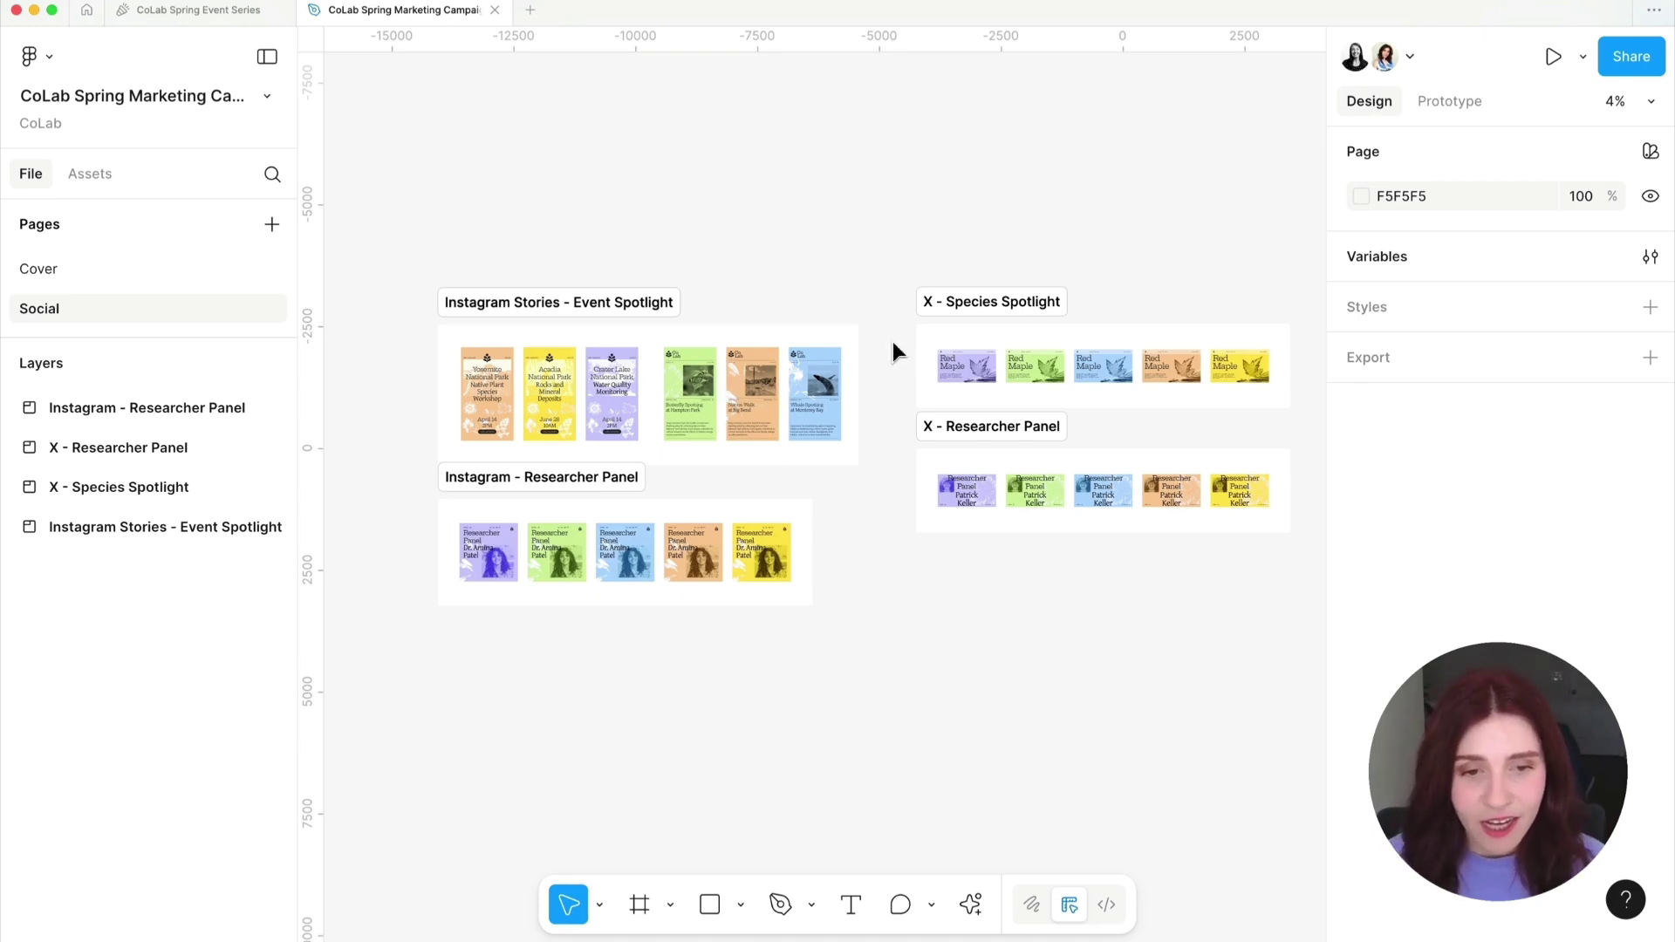
key("super+a")
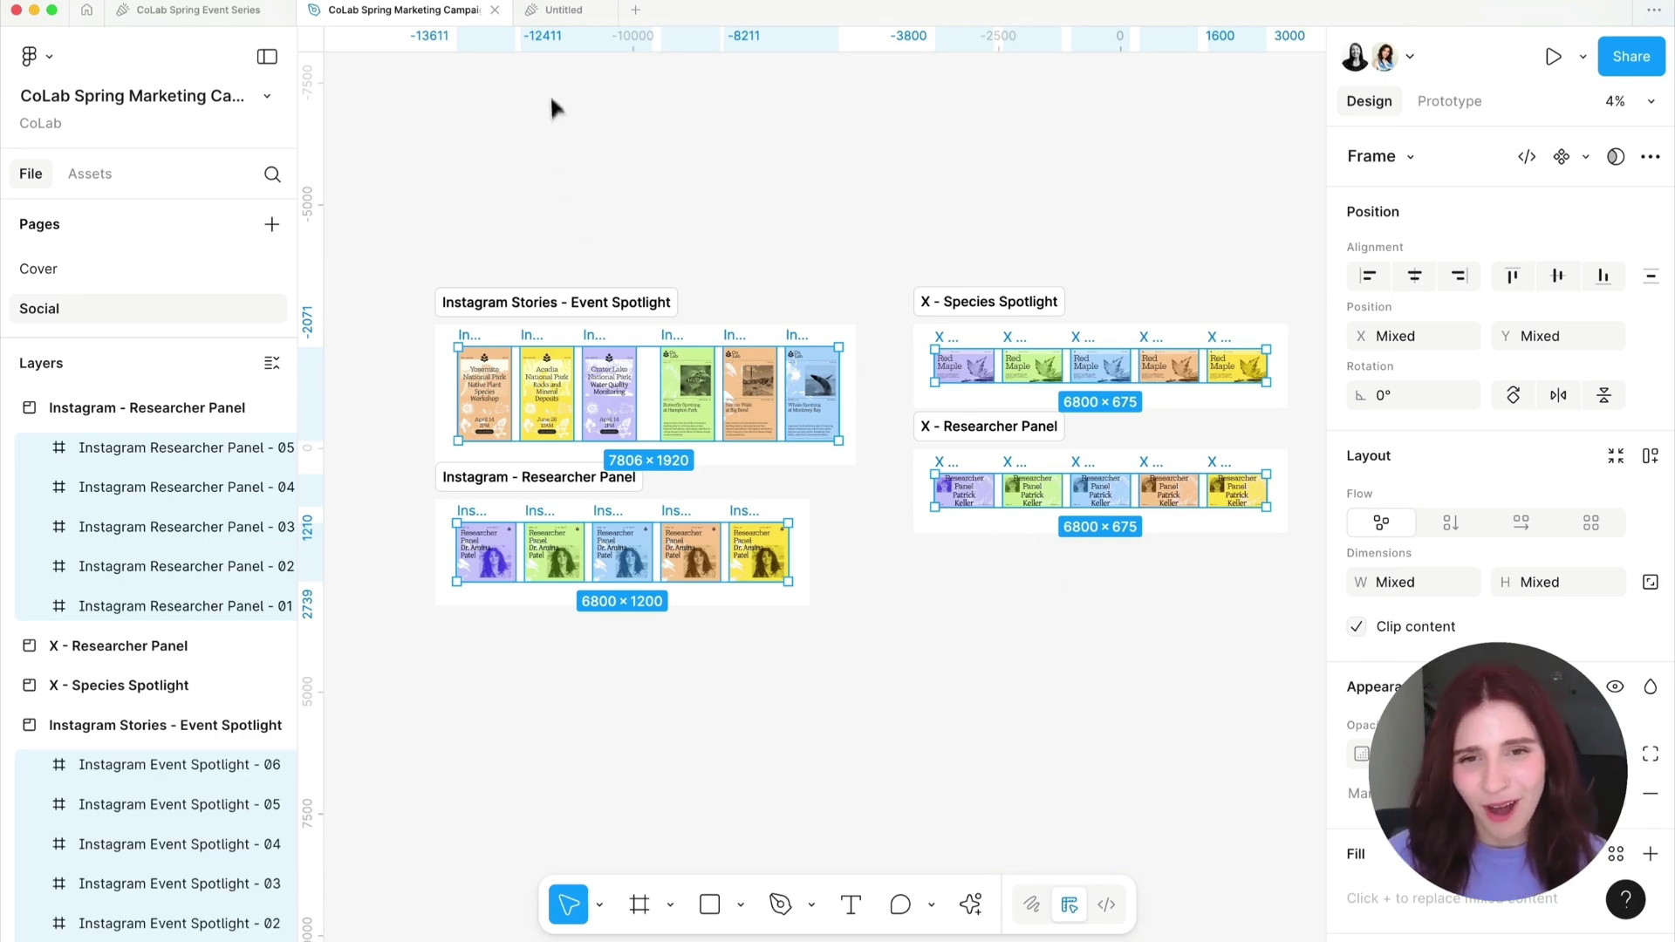
left_click(558, 11)
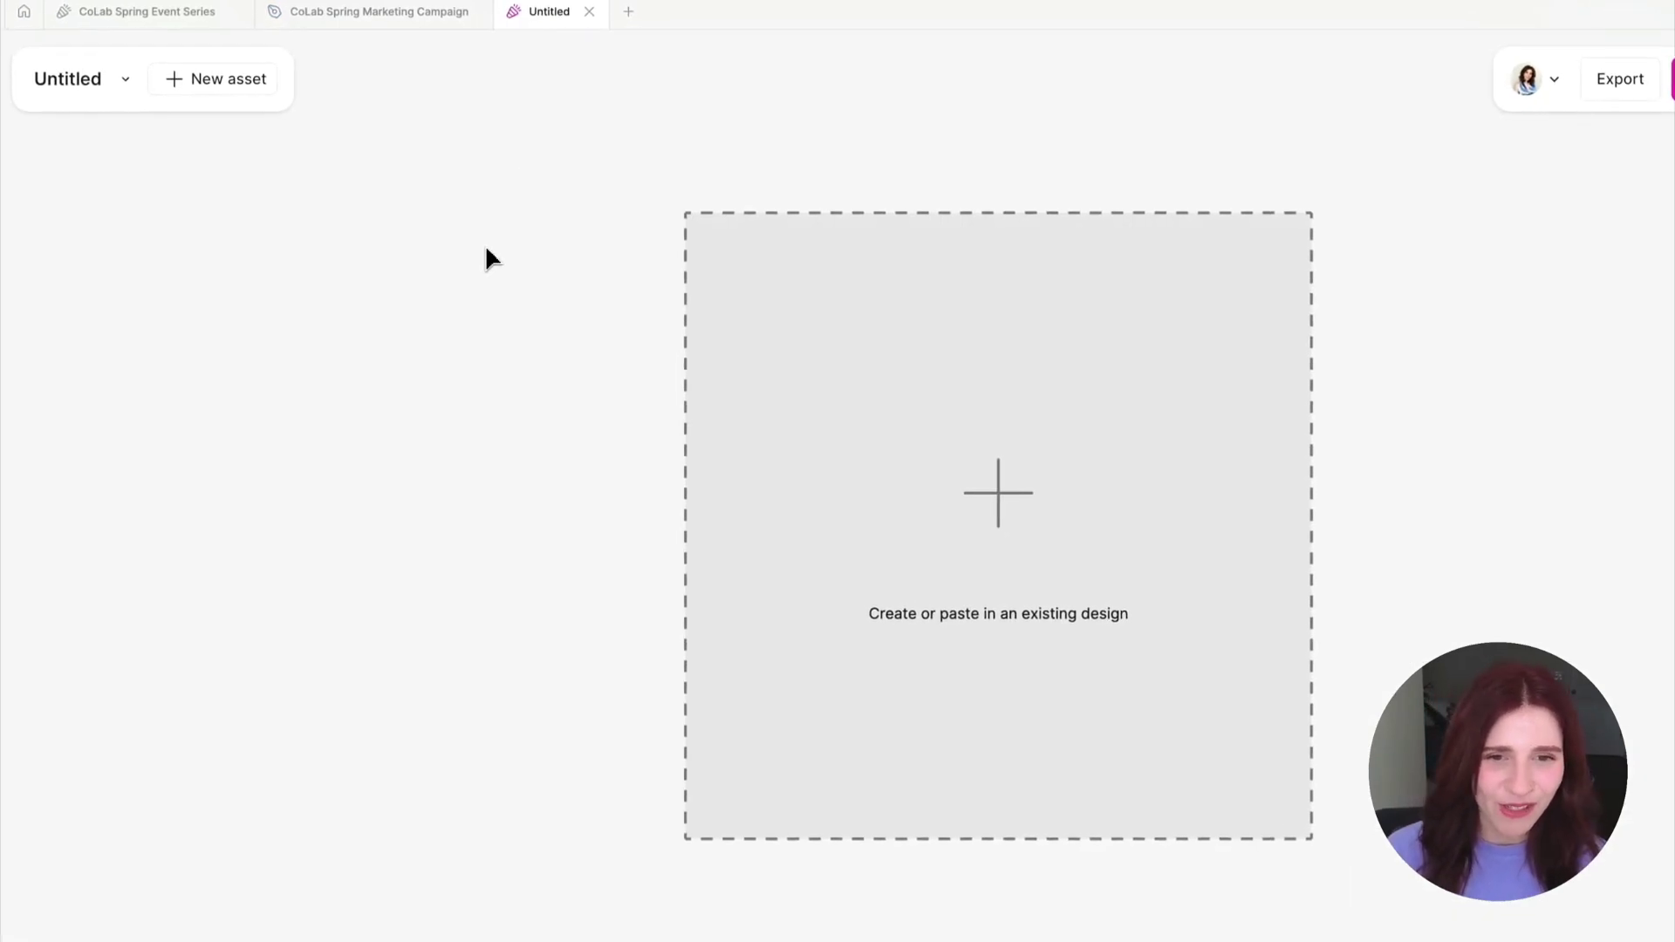
- Paste the copied campaign designs into the Buzz file and zoom to fit them
key("ctrl+v")
key("shift+1")
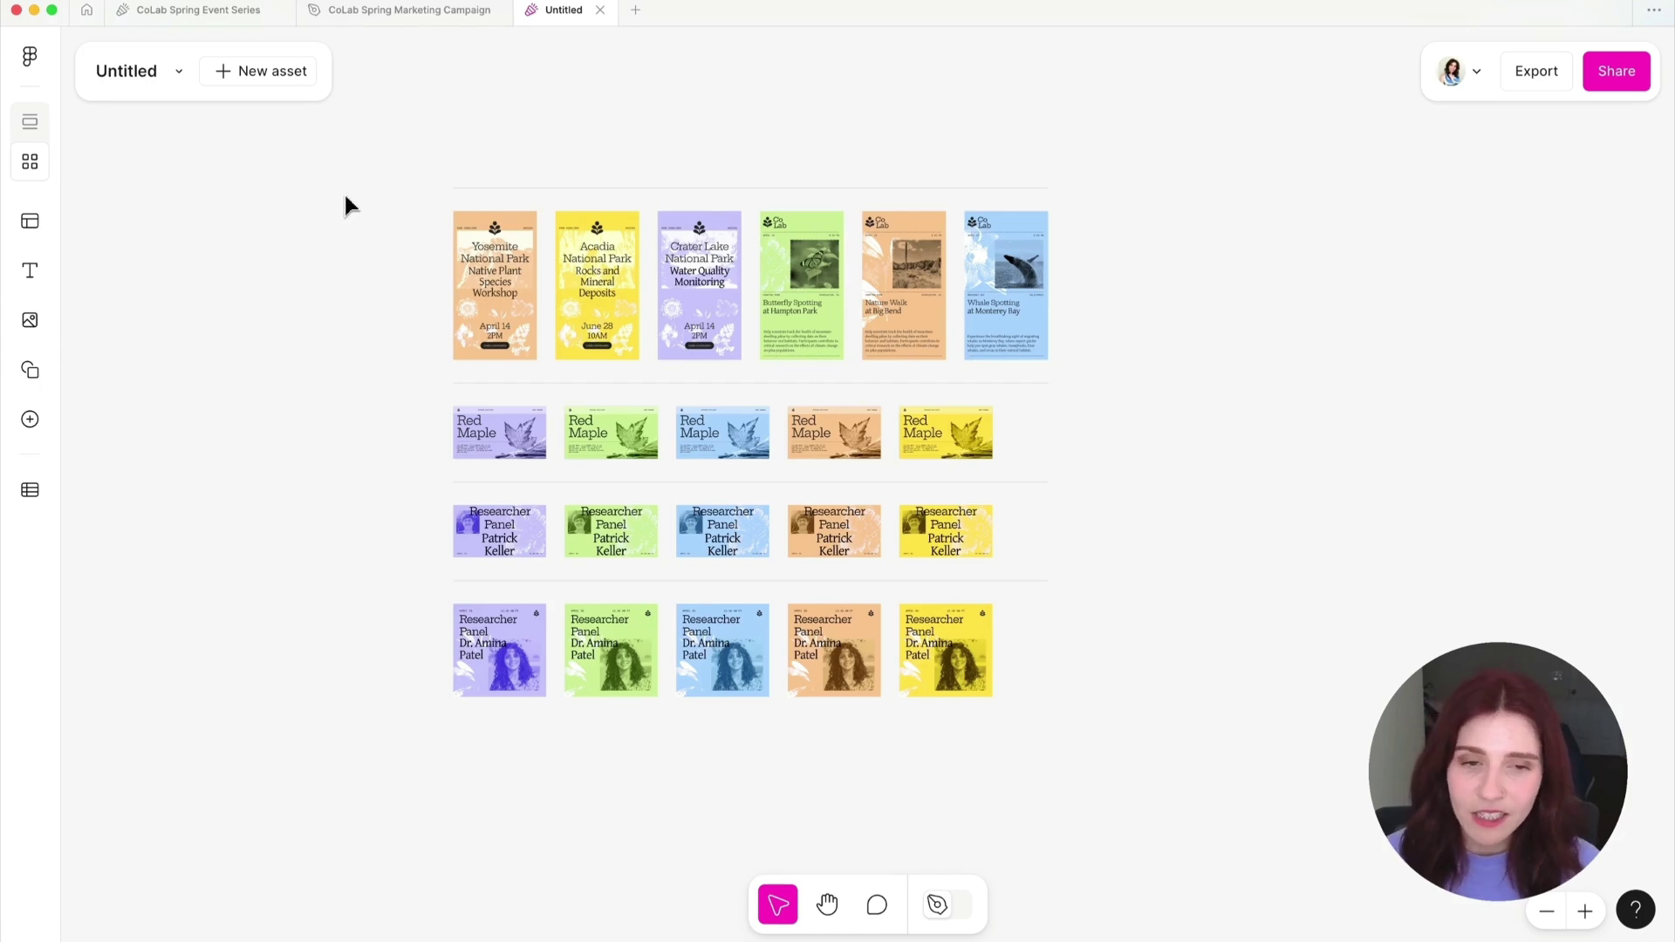
key("super+equal")
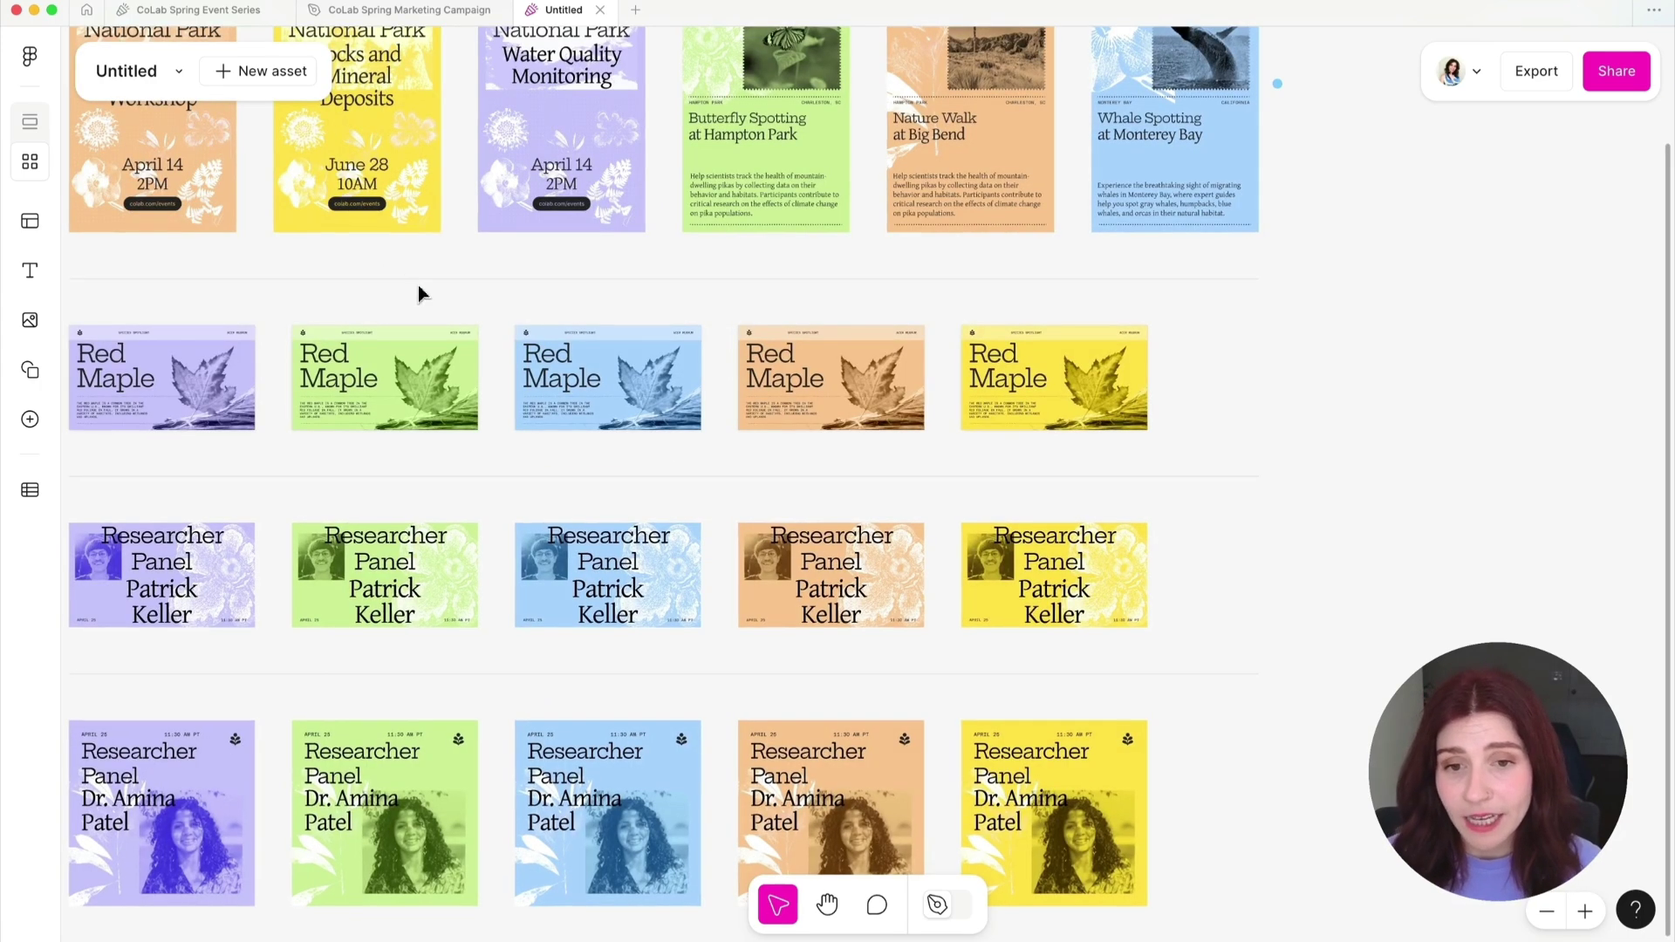
scroll(419, 292, "up", 5)
scroll(419, 292, "left", 5)
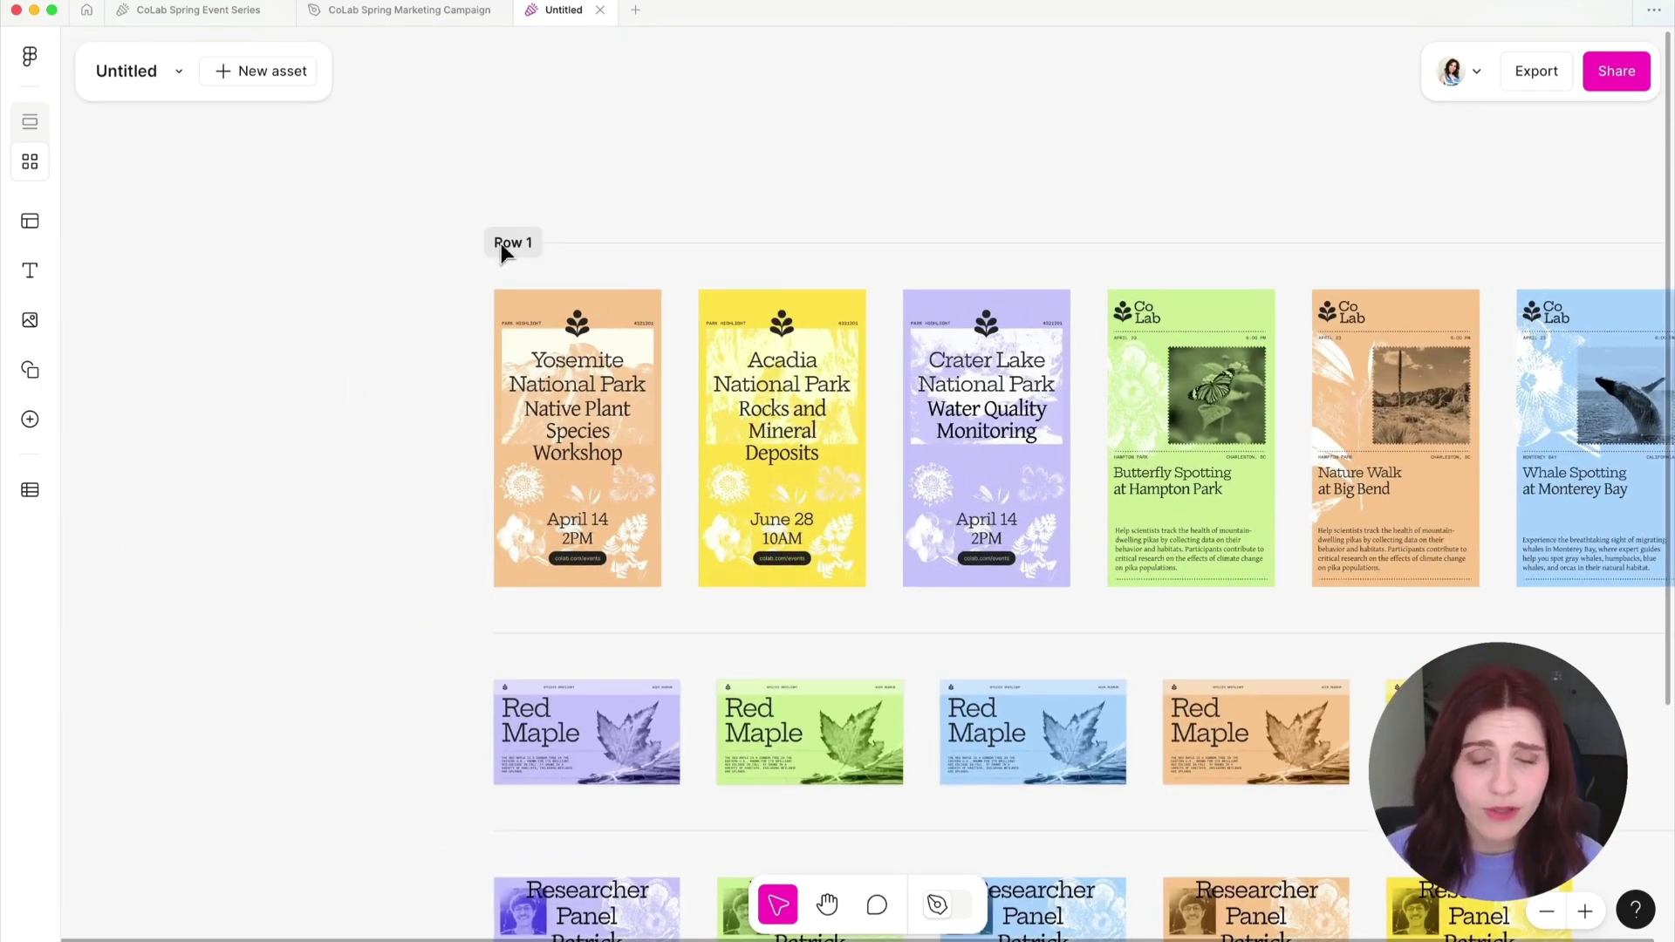
- Move the Instagram Post - Researcher Panel row up above X - Species Spotlight
left_click(519, 244)
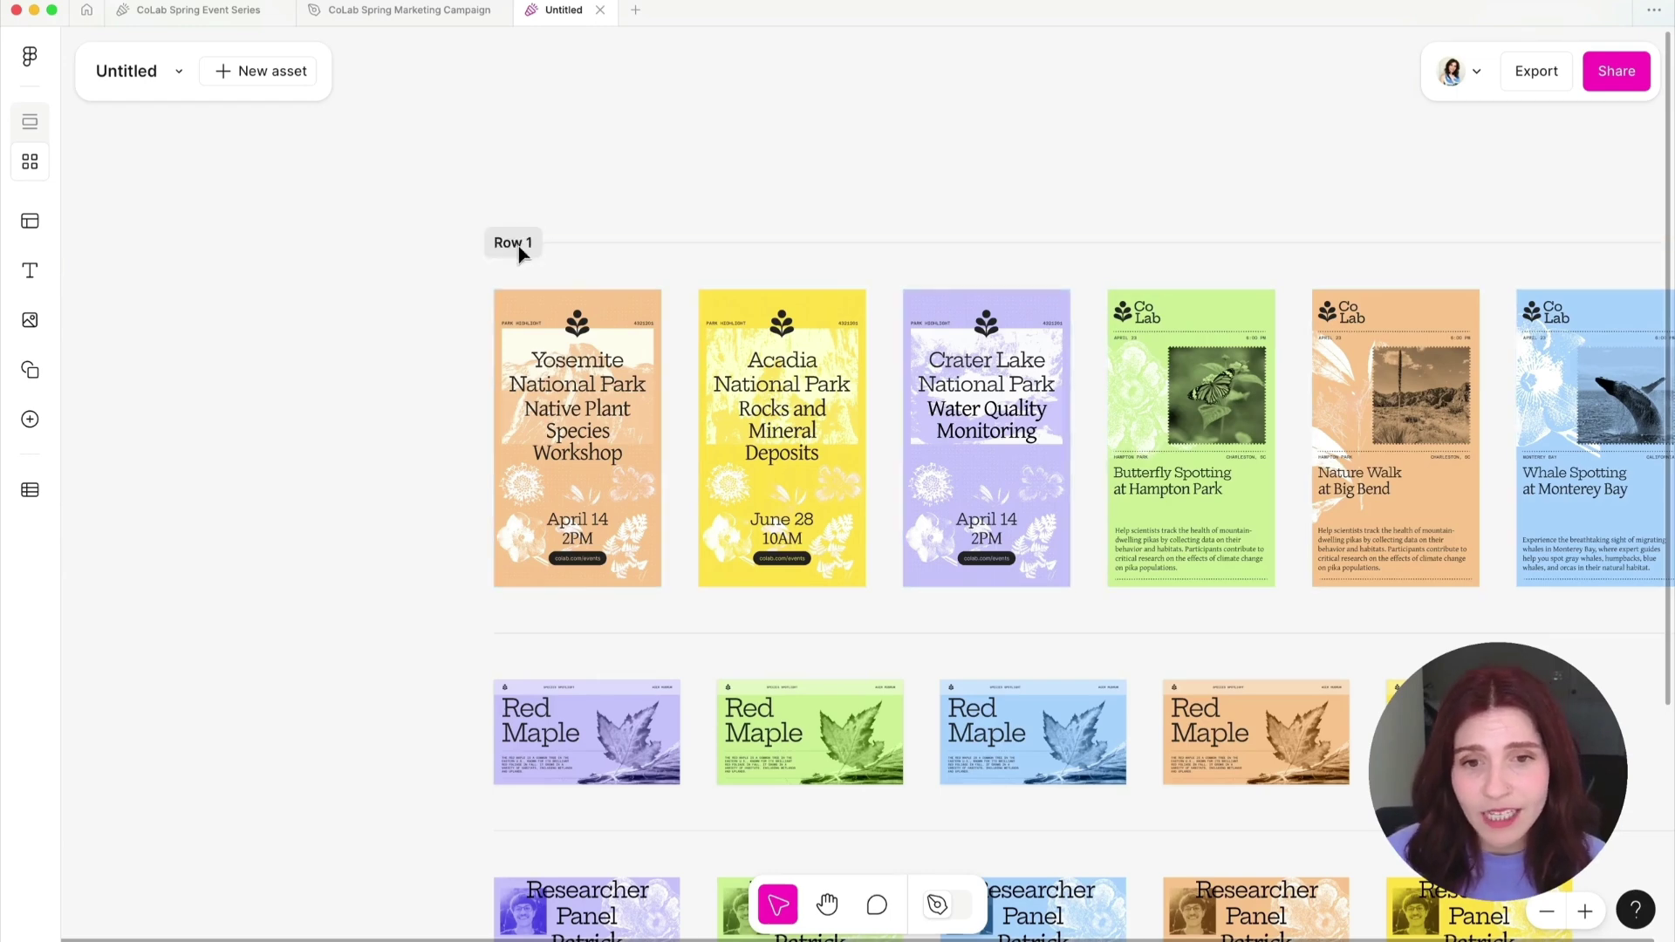
scroll(518, 244, "up", 3)
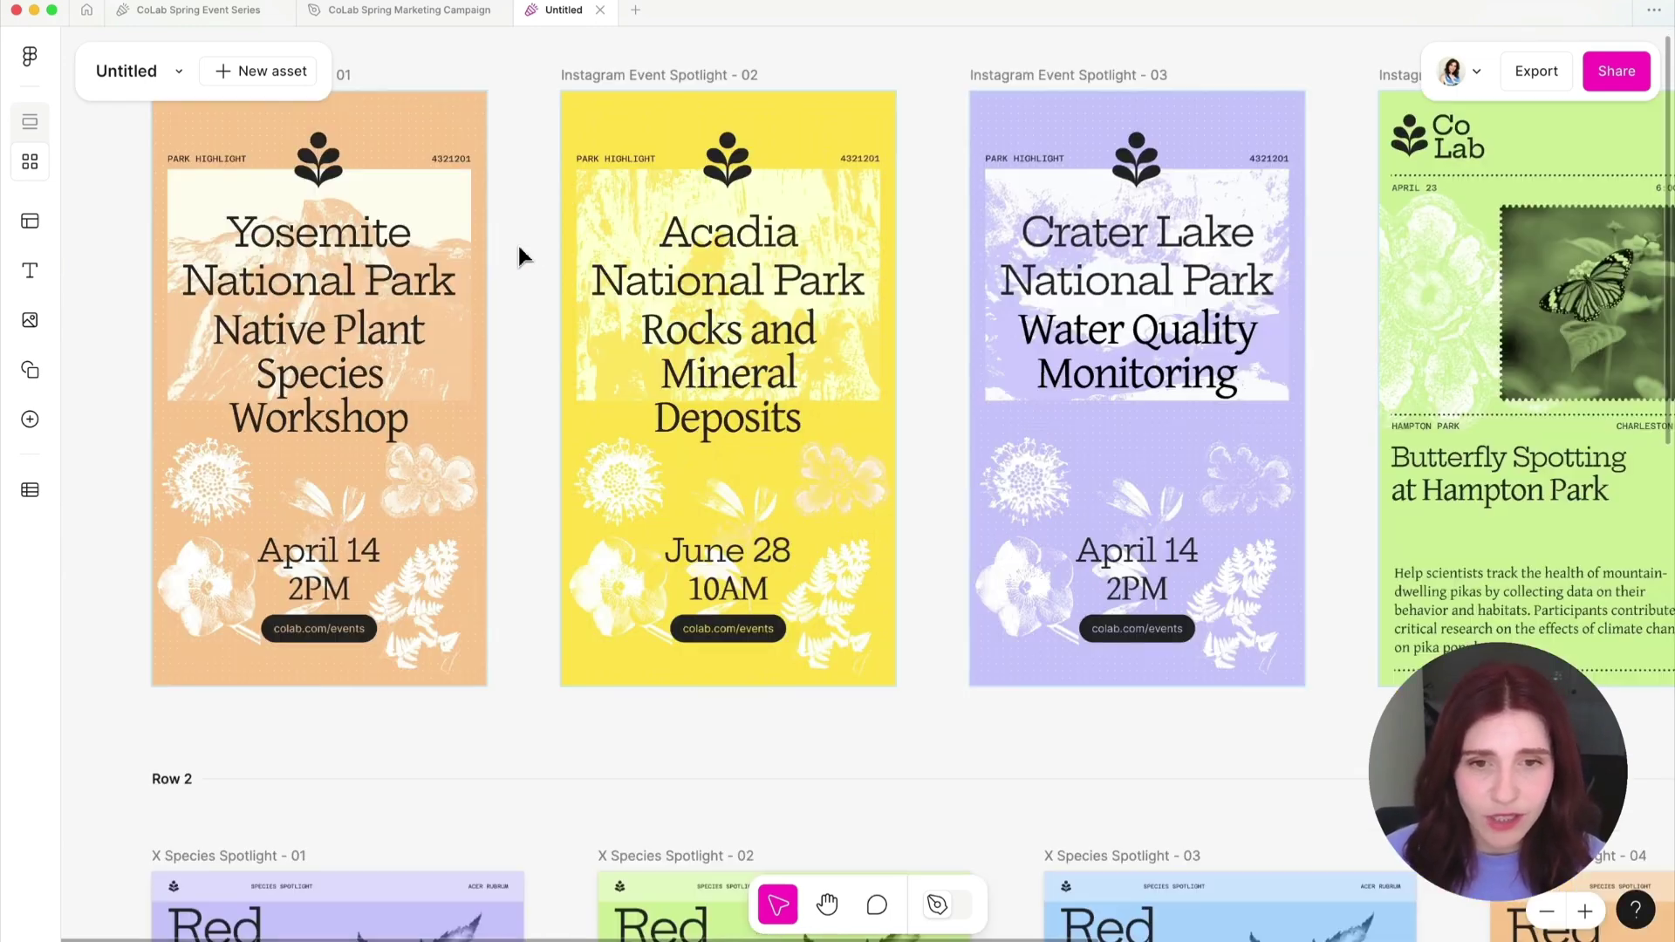
scroll(479, 281, "down", 5)
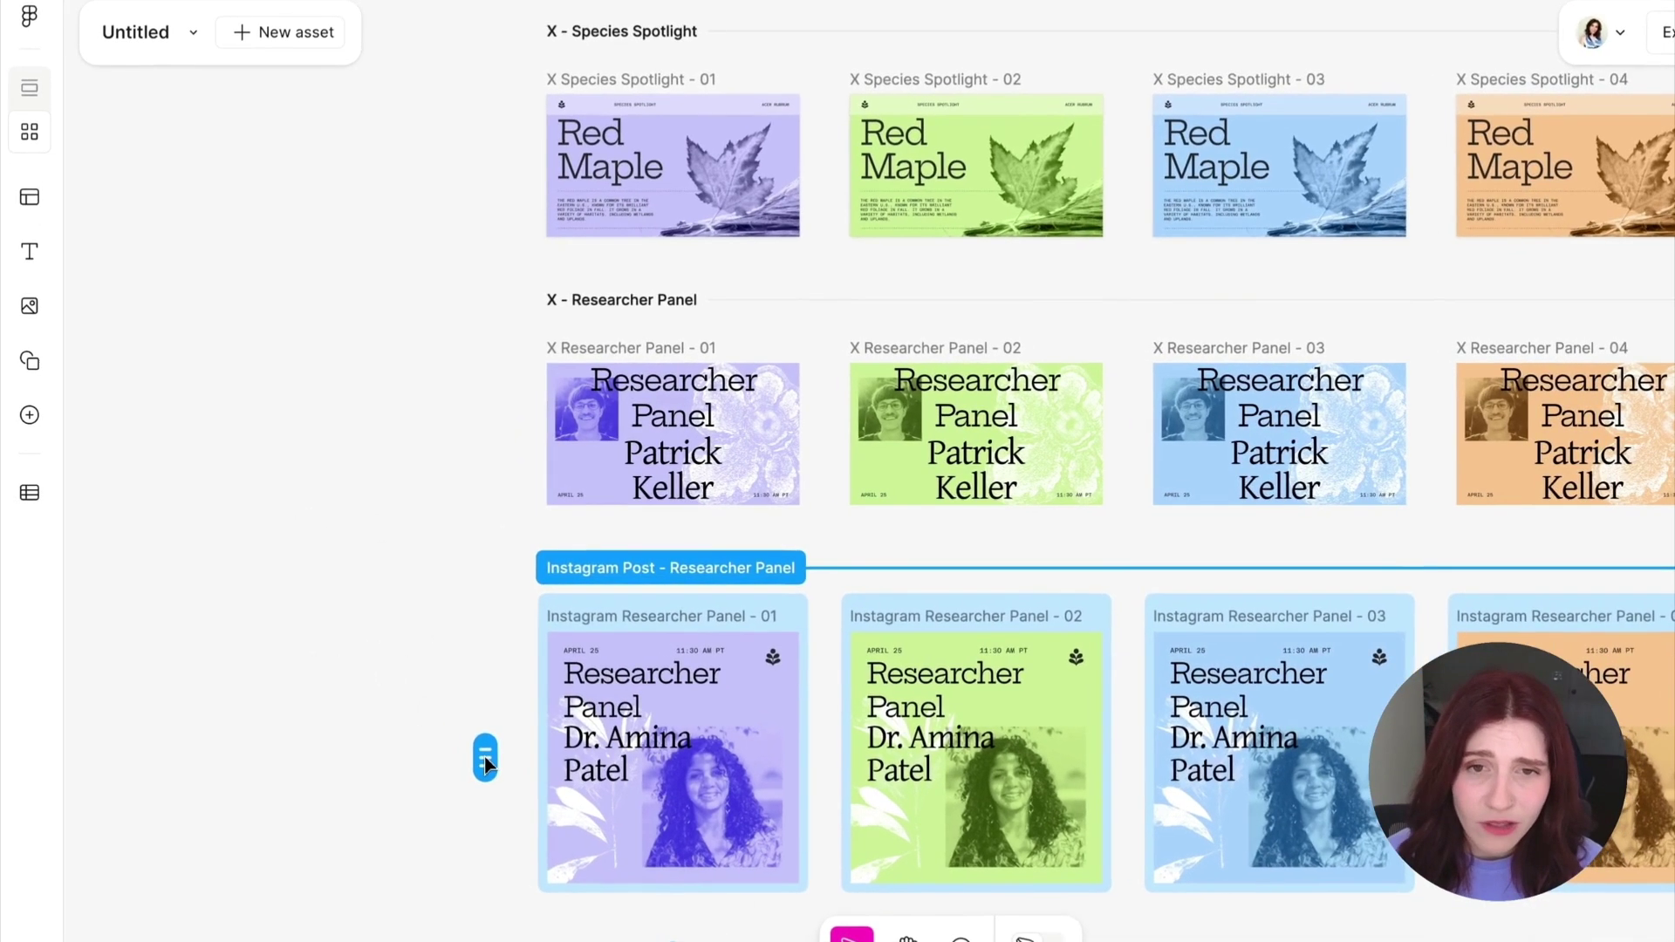
left_click_drag(485, 756, 471, 204)
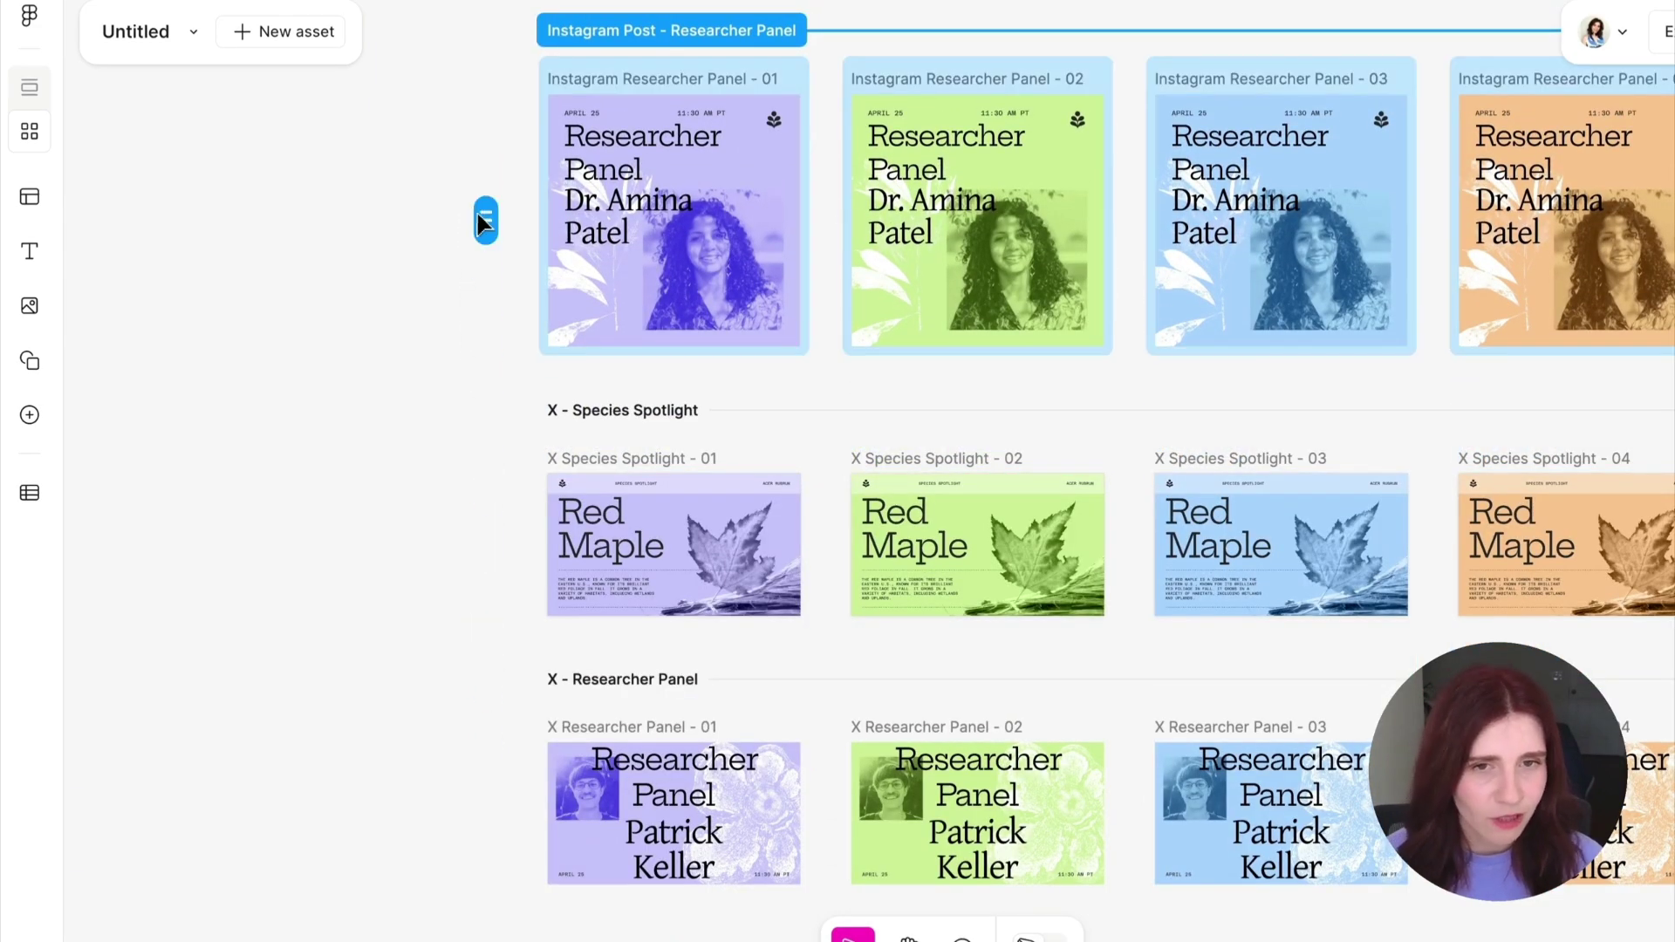
scroll(479, 219, "up", 3)
scroll(480, 215, "up", 2)
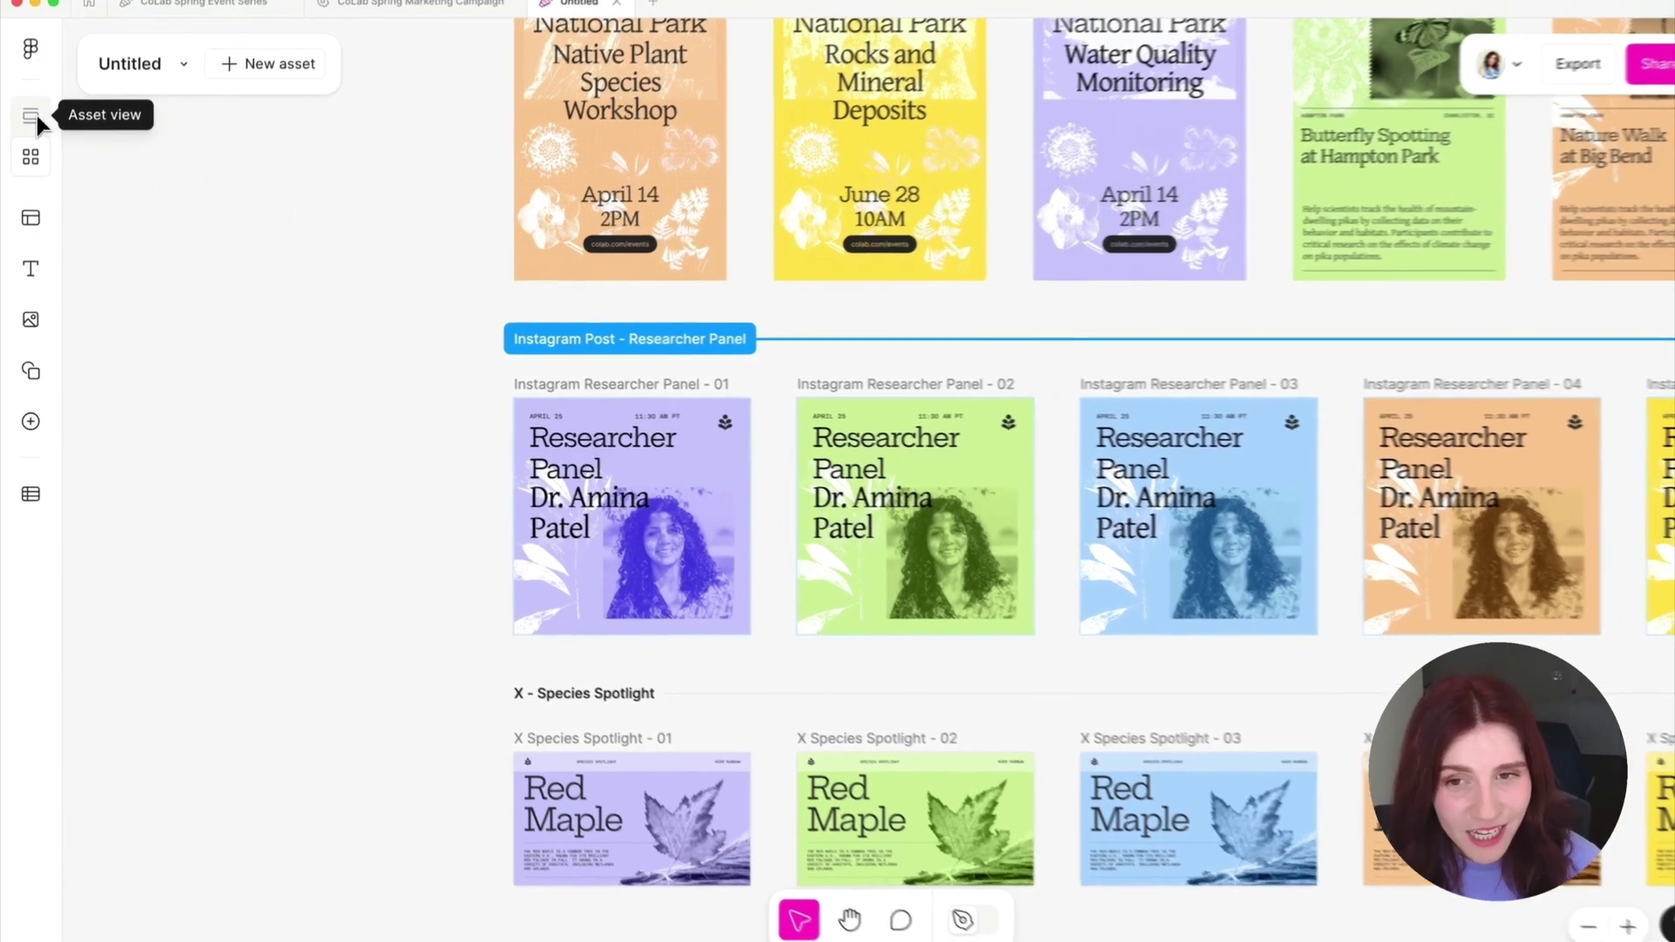
- In Asset view, collapse the Instagram Stories, Researcher Panel and Species Spotlight groups, then enter design mode
left_click(39, 125)
scroll(144, 362, "up", 5)
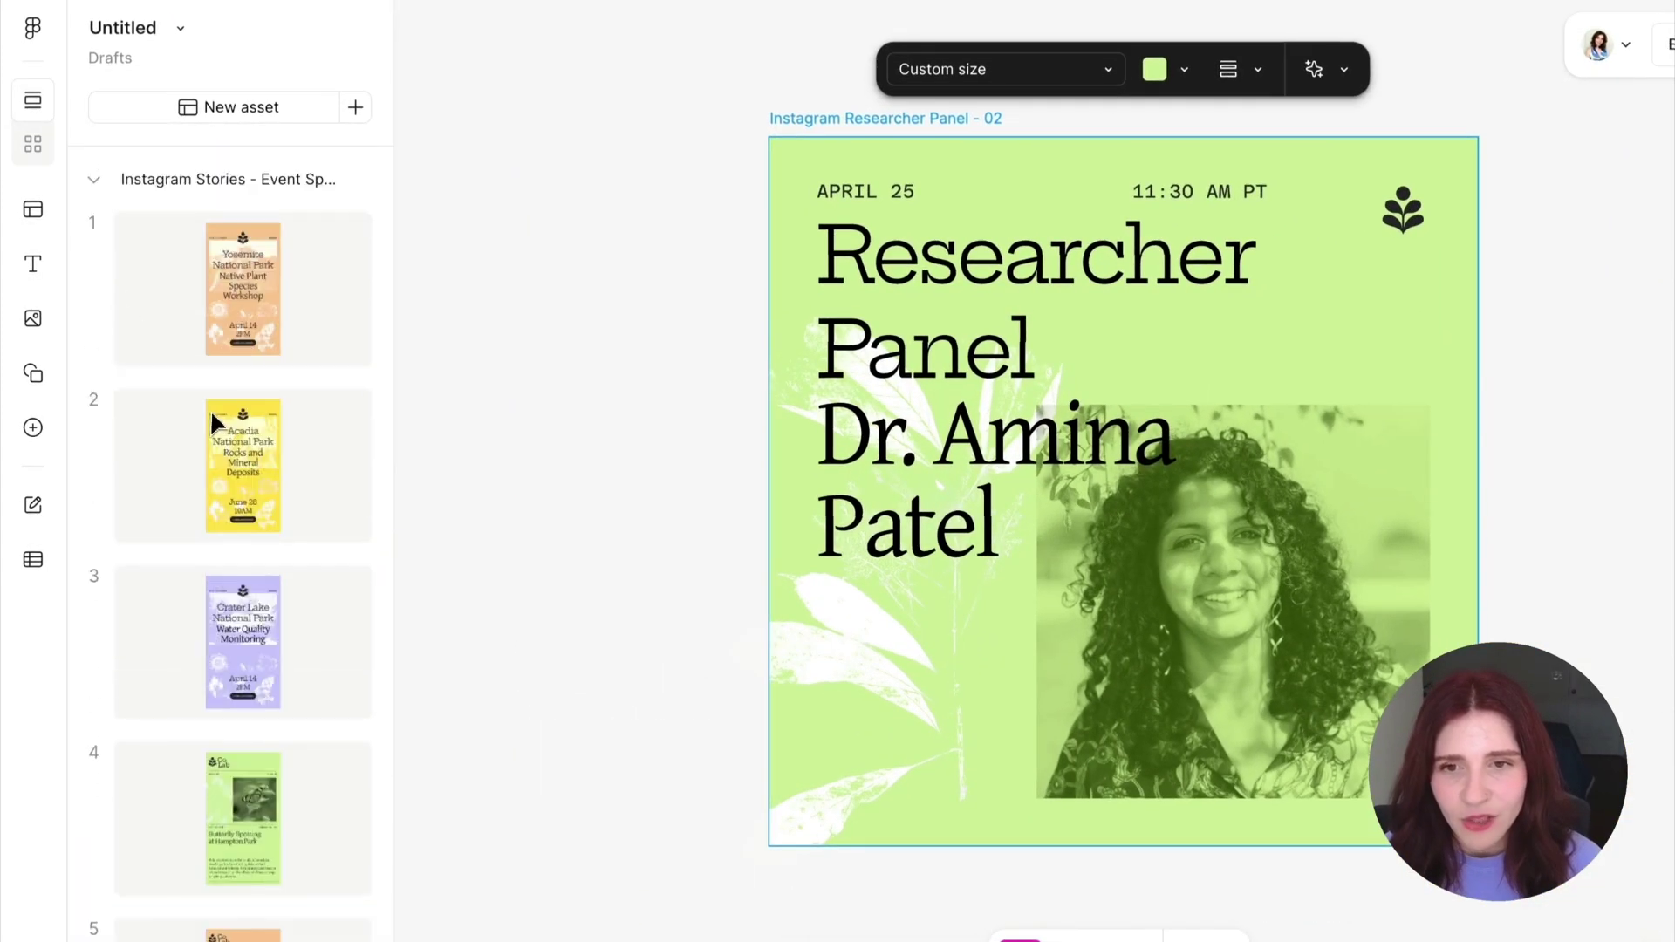
left_click(93, 180)
left_click(95, 419)
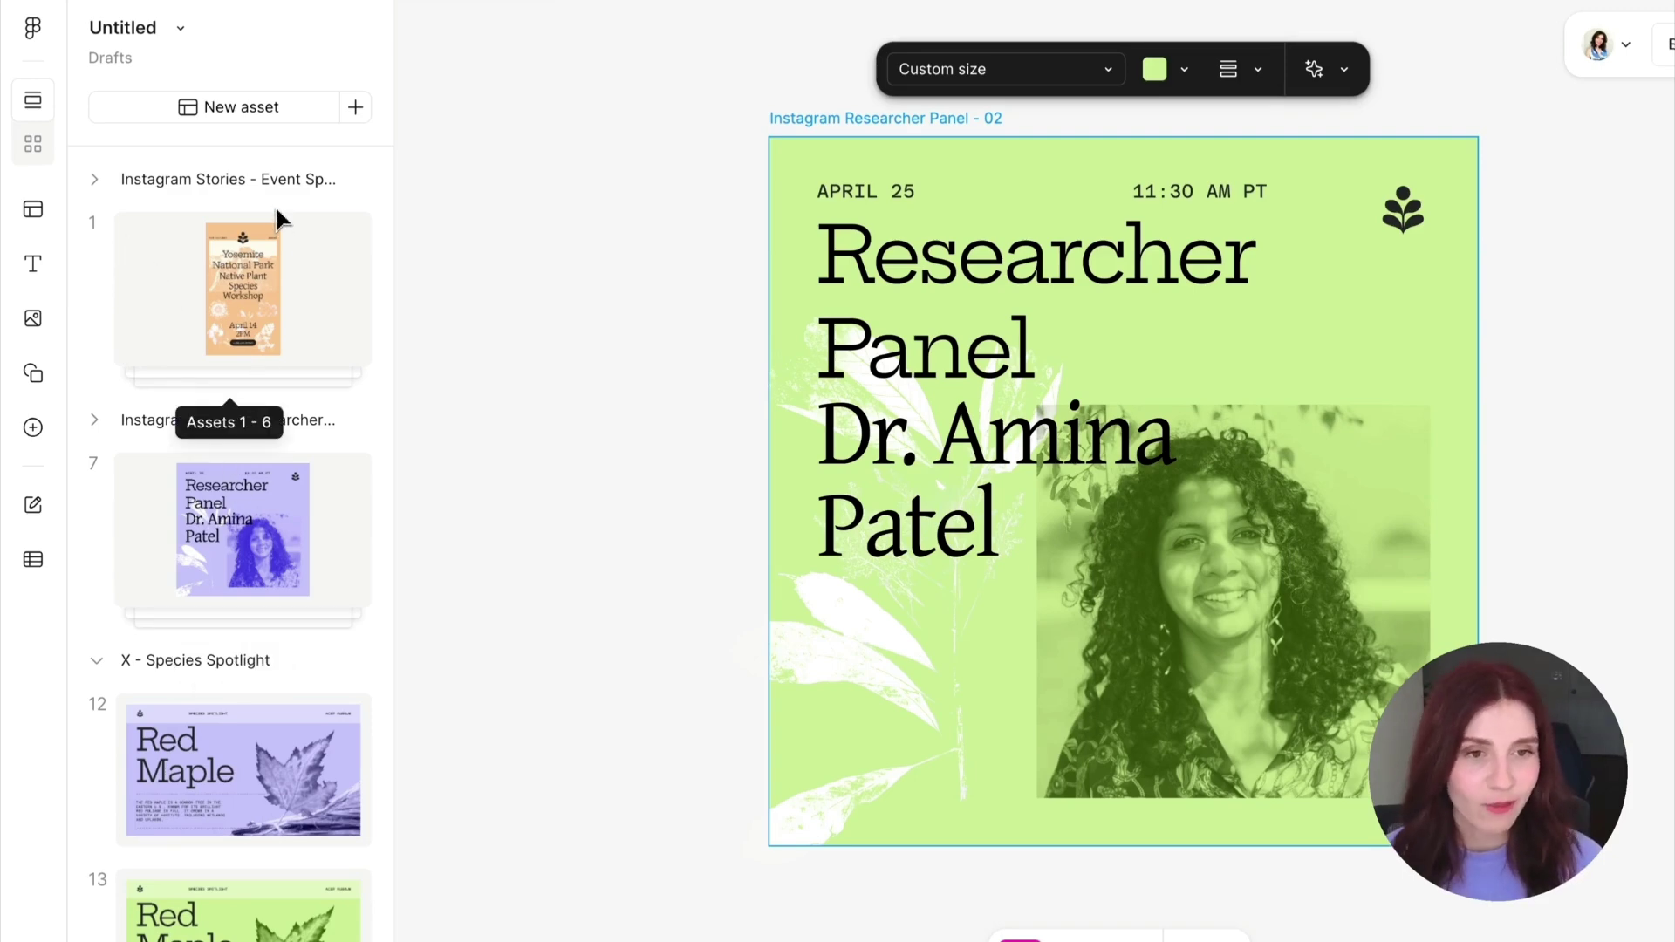
left_click(101, 661)
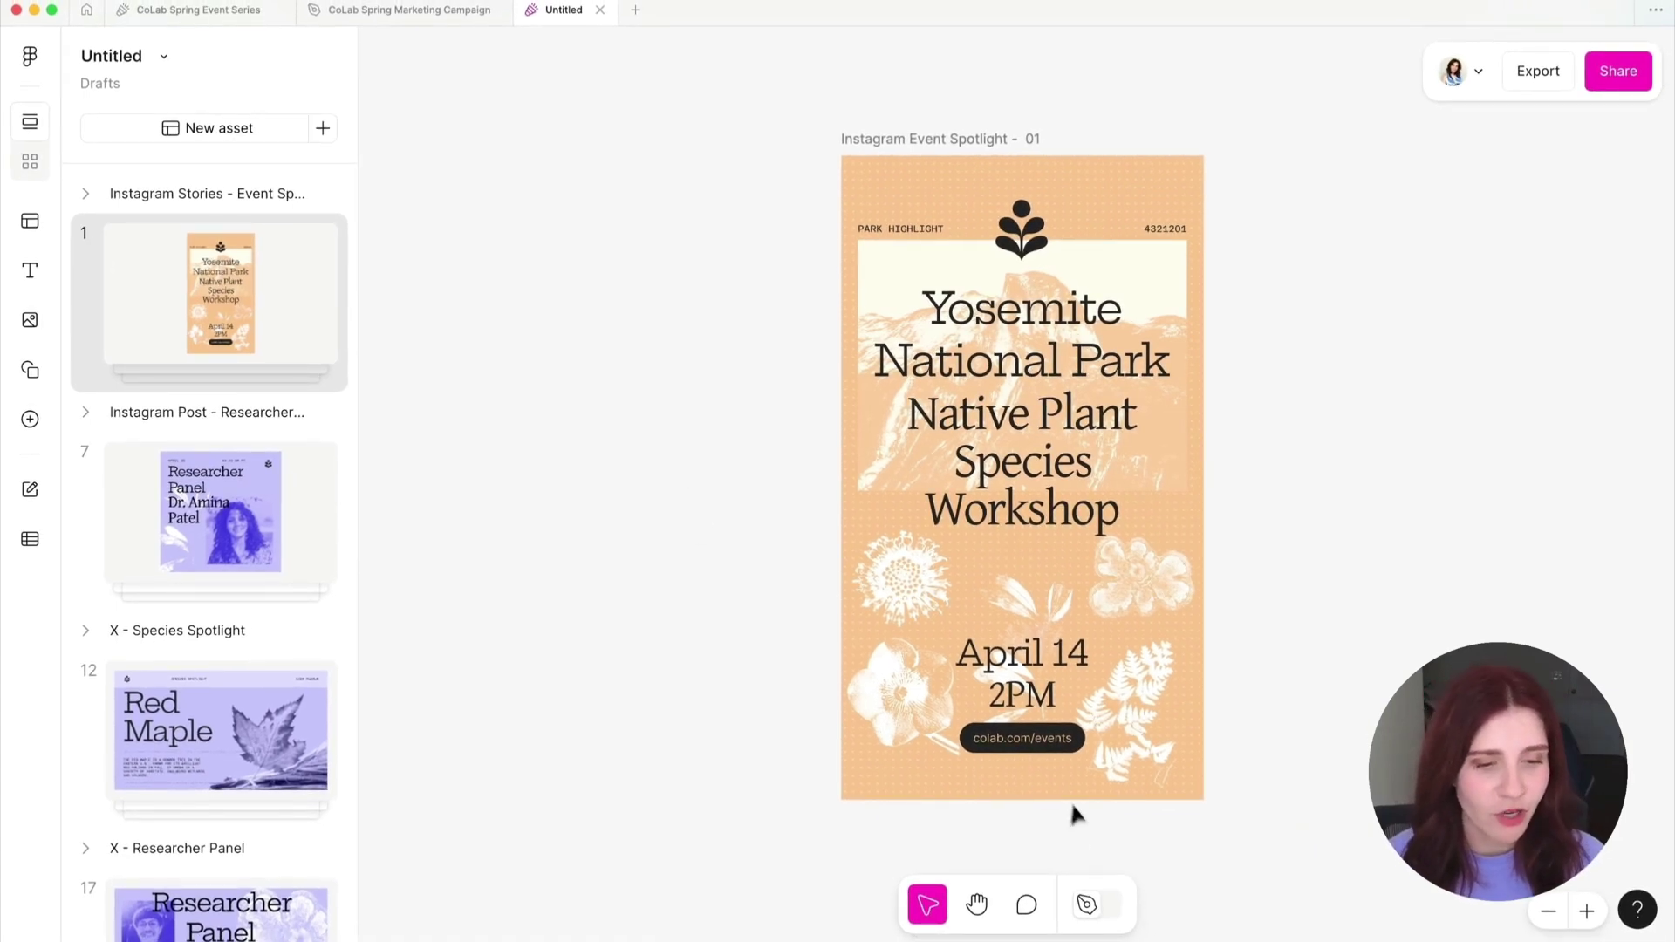
left_click(1087, 905)
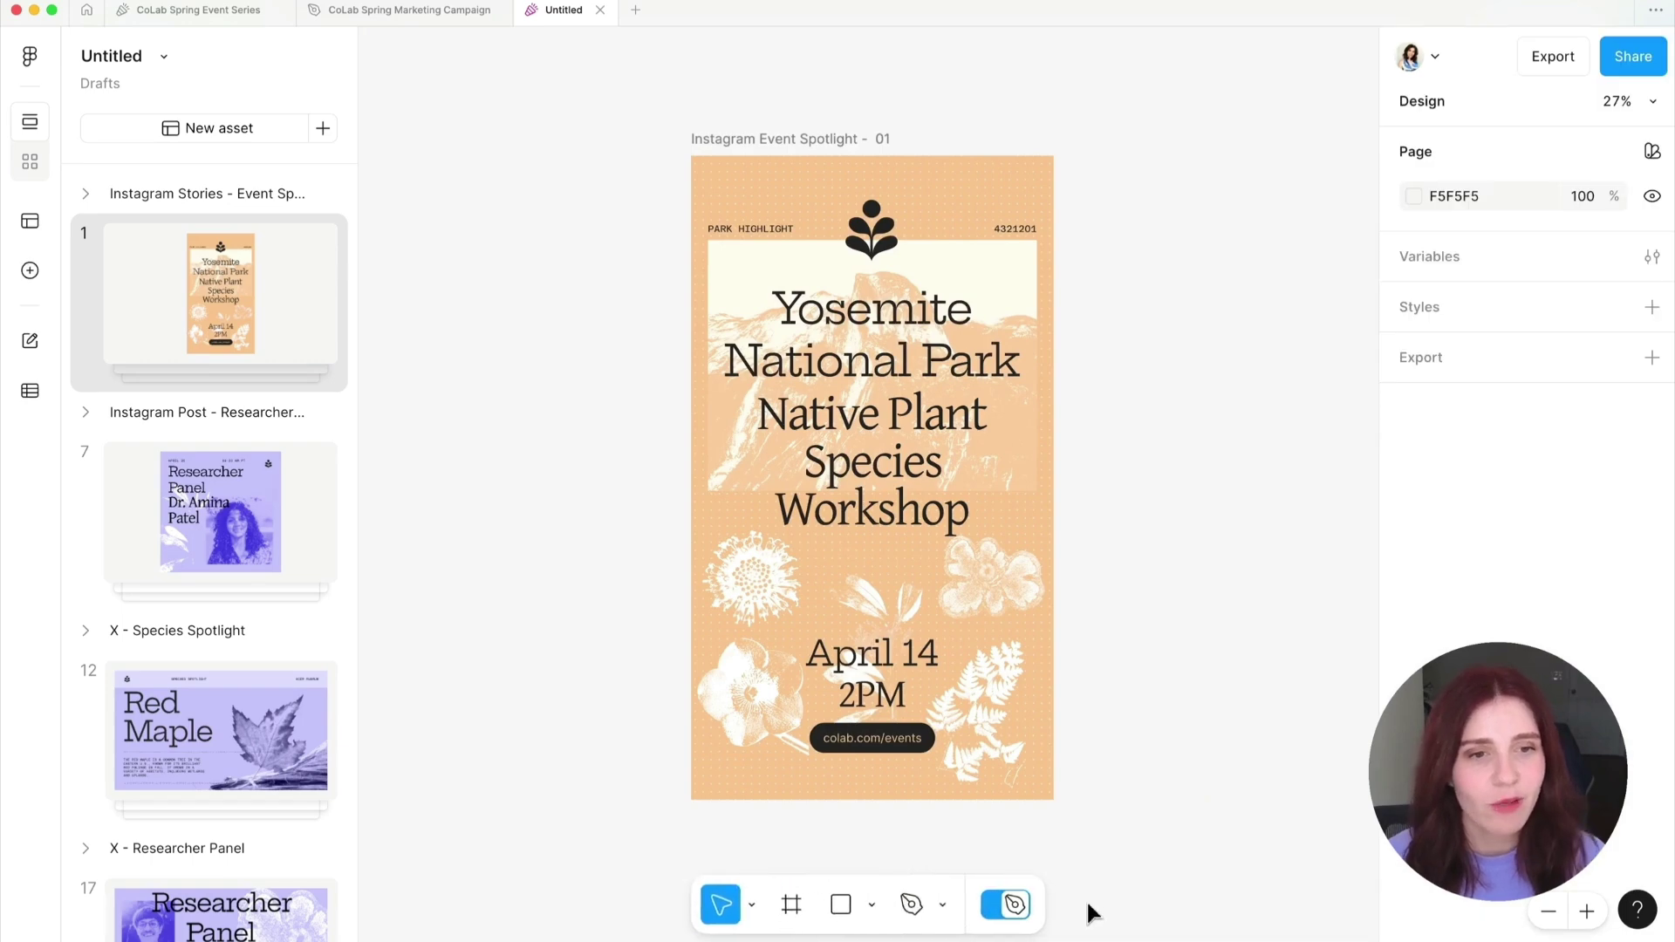
left_click(1003, 336)
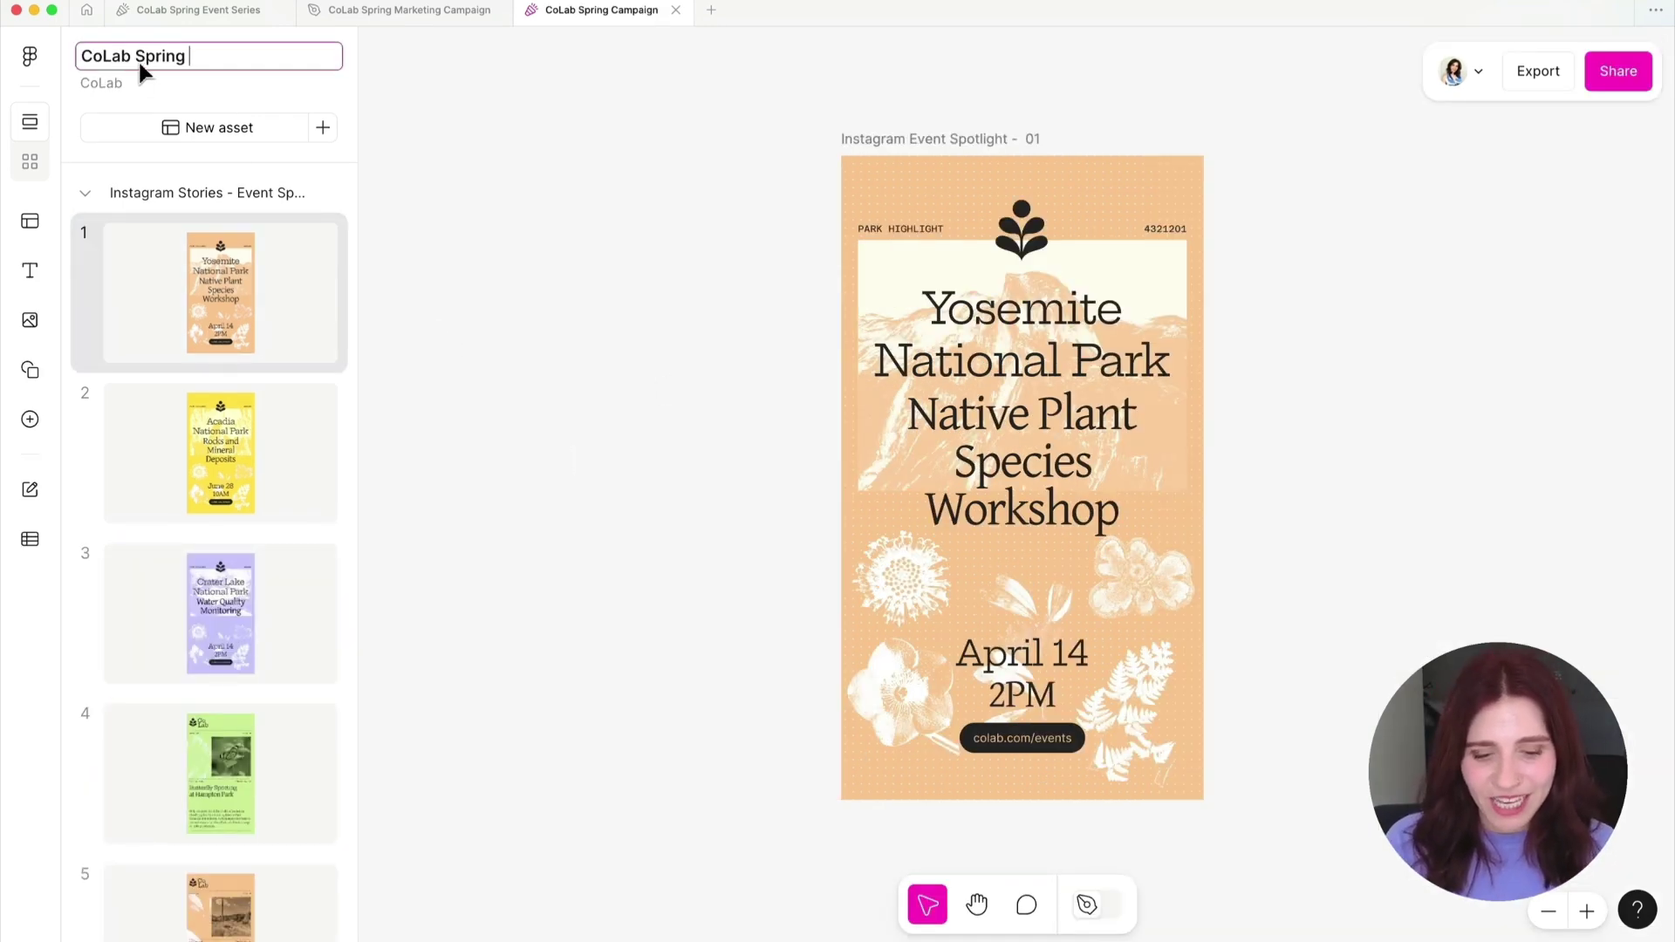
- Name the file 'CoLab Spring Campaign' and bring up its sharing options
type("Campaign")
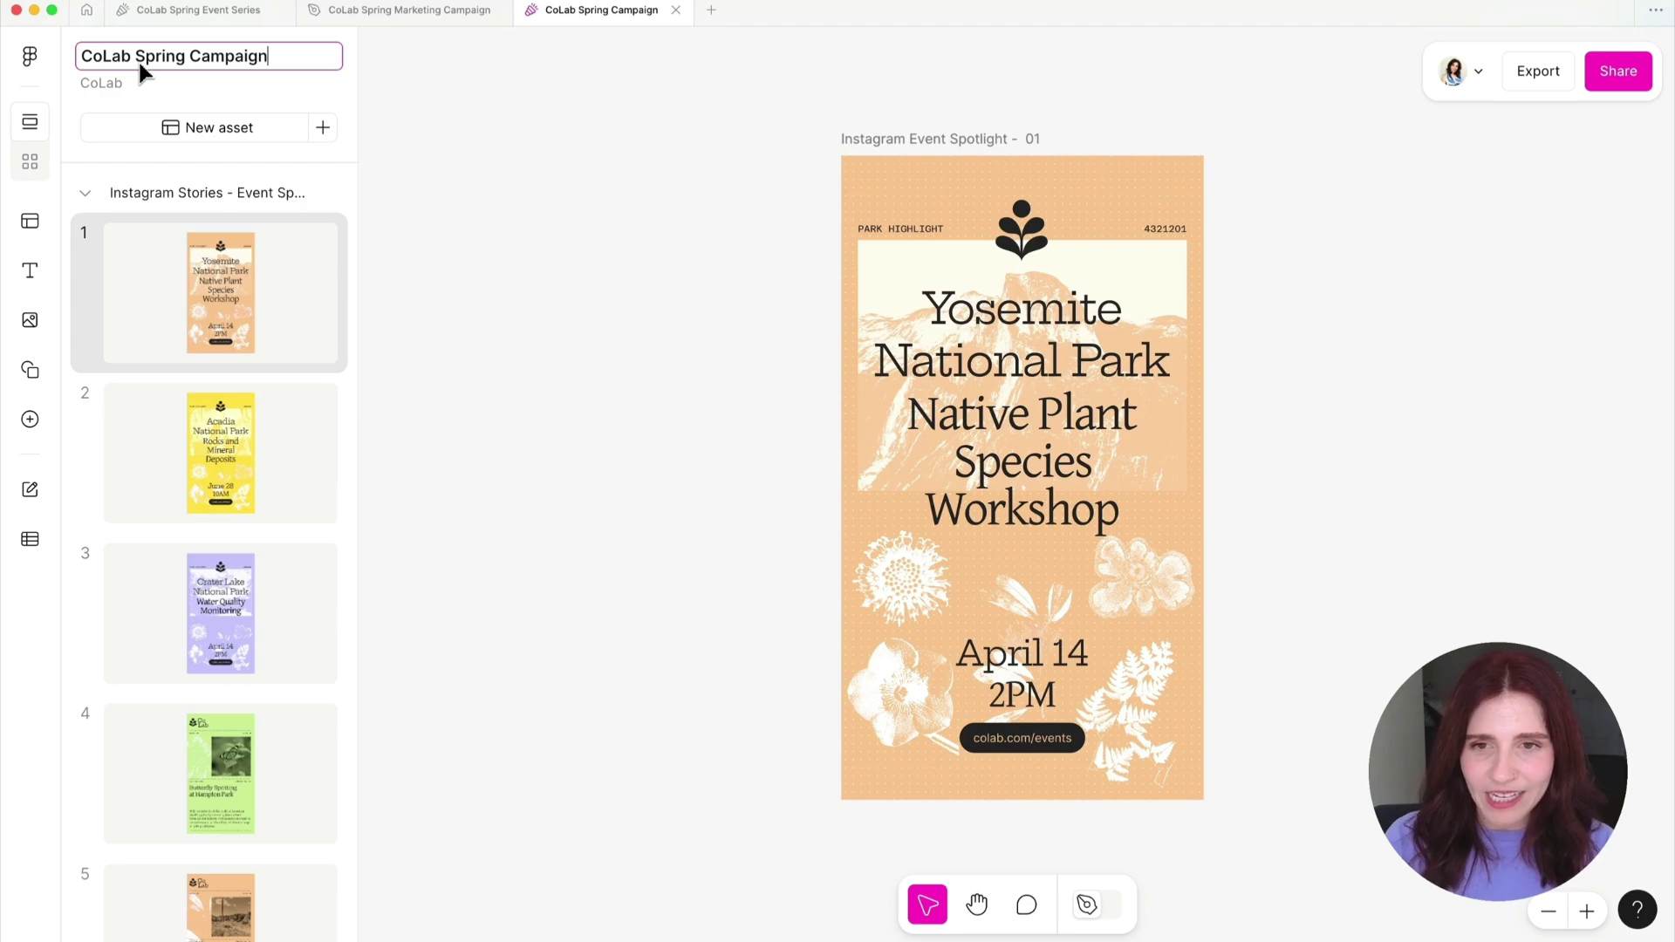
left_click(385, 105)
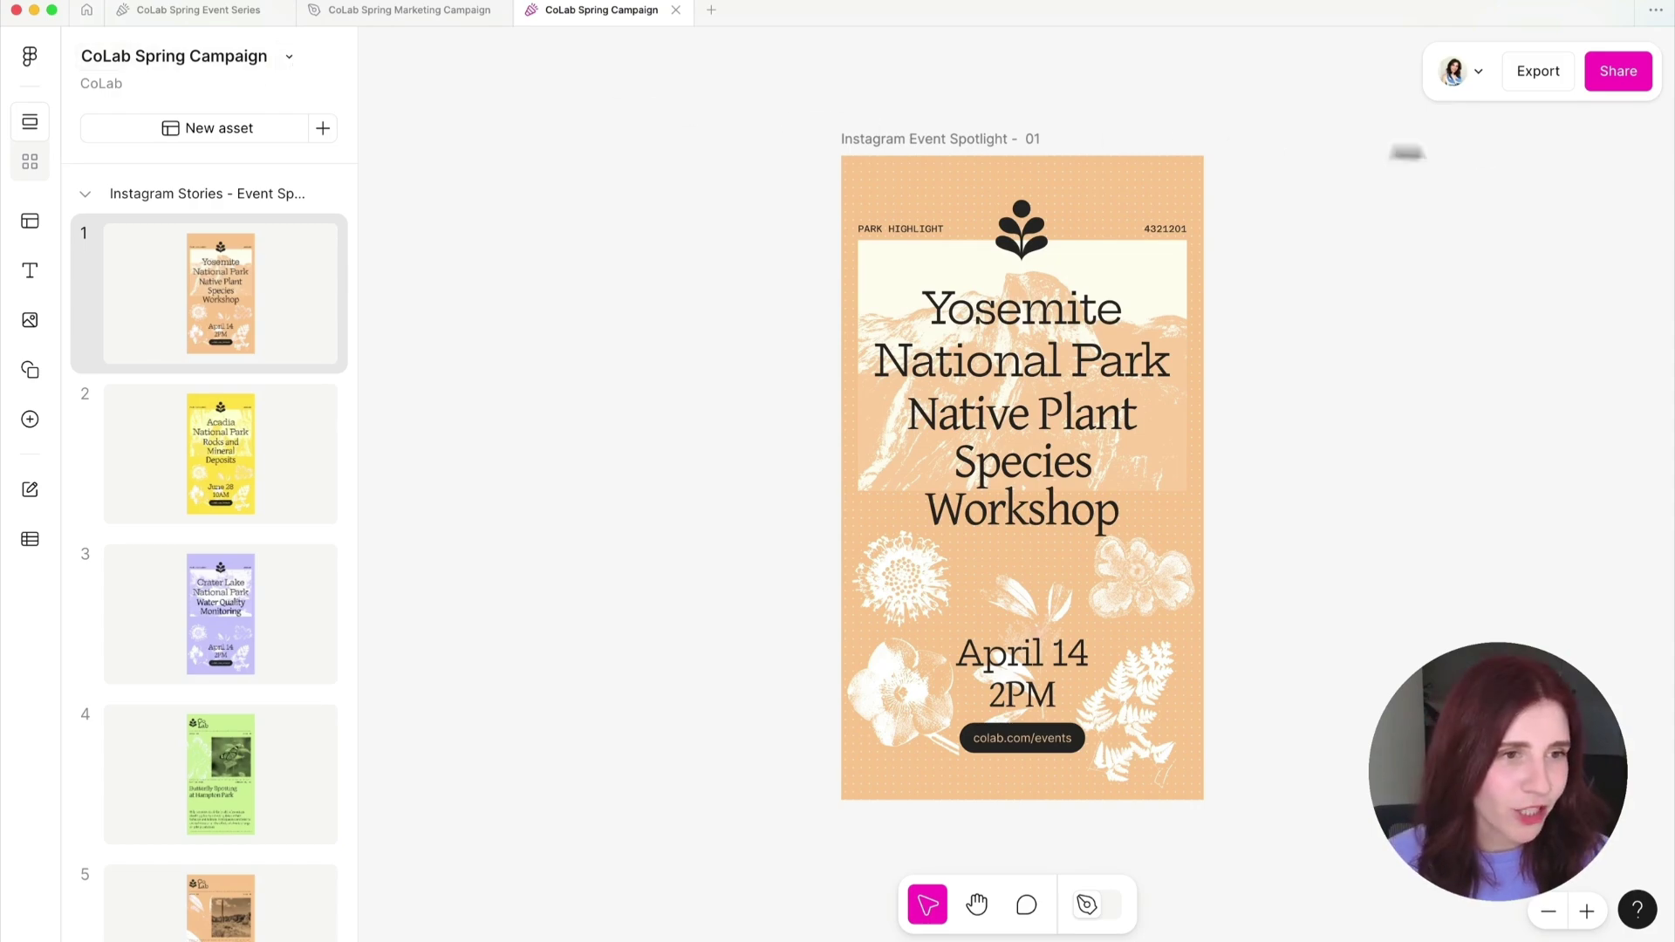
left_click(1619, 71)
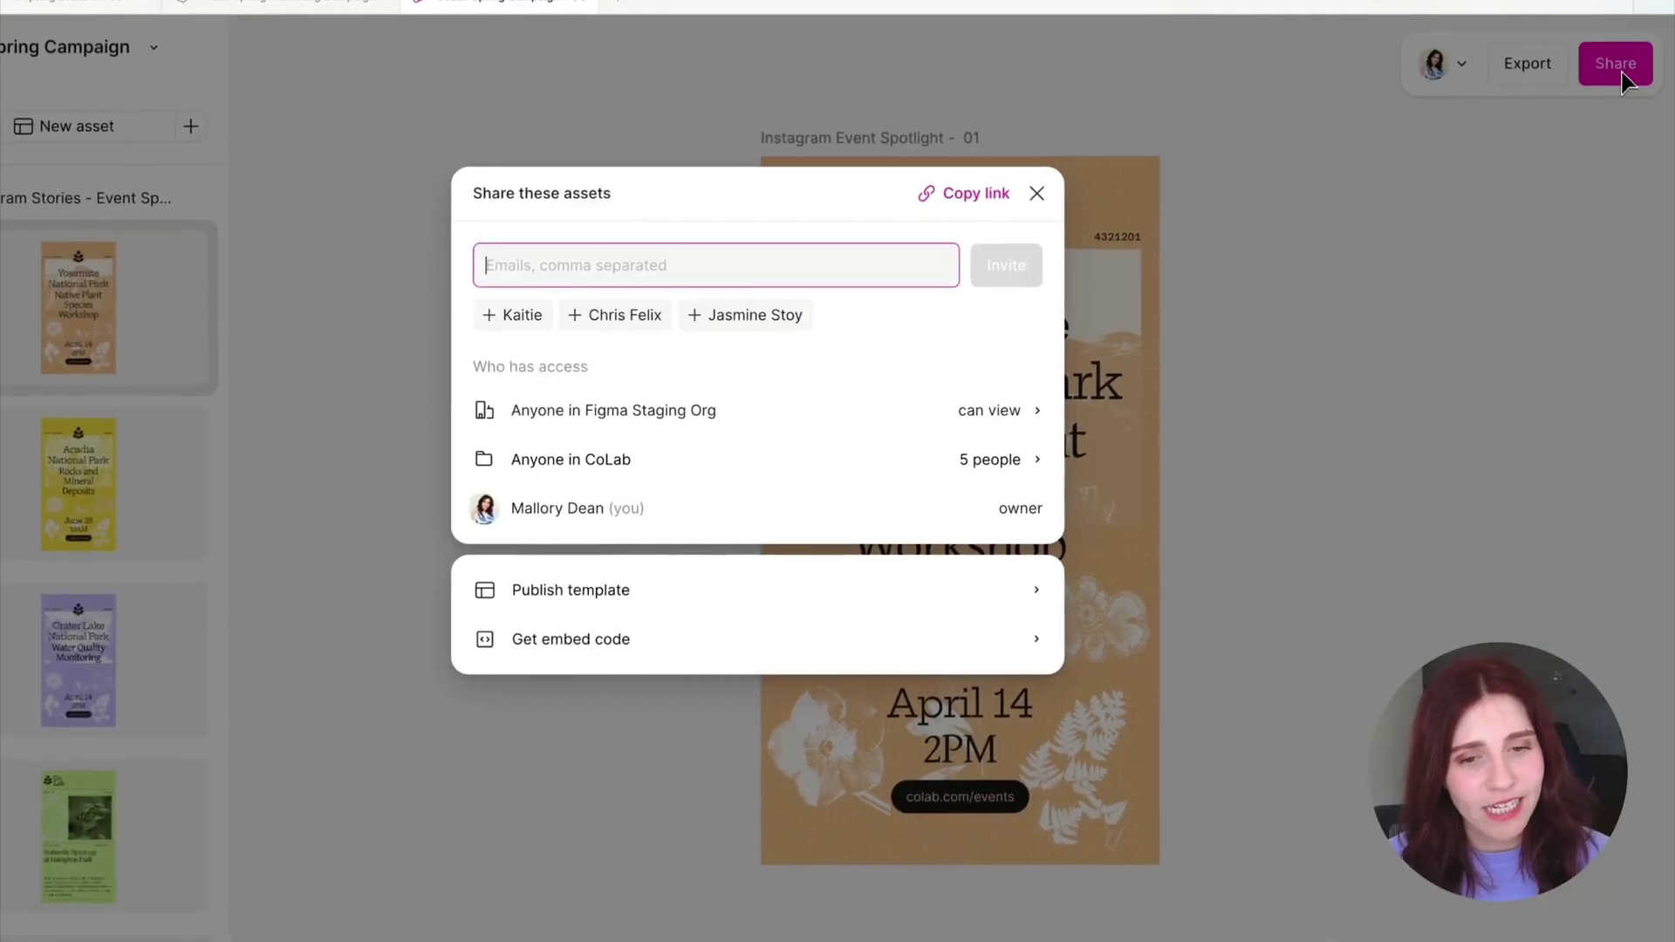
- Publish CoLab Spring Campaign as a brand template with the Yosemite poster as its thumbnail
left_click(780, 590)
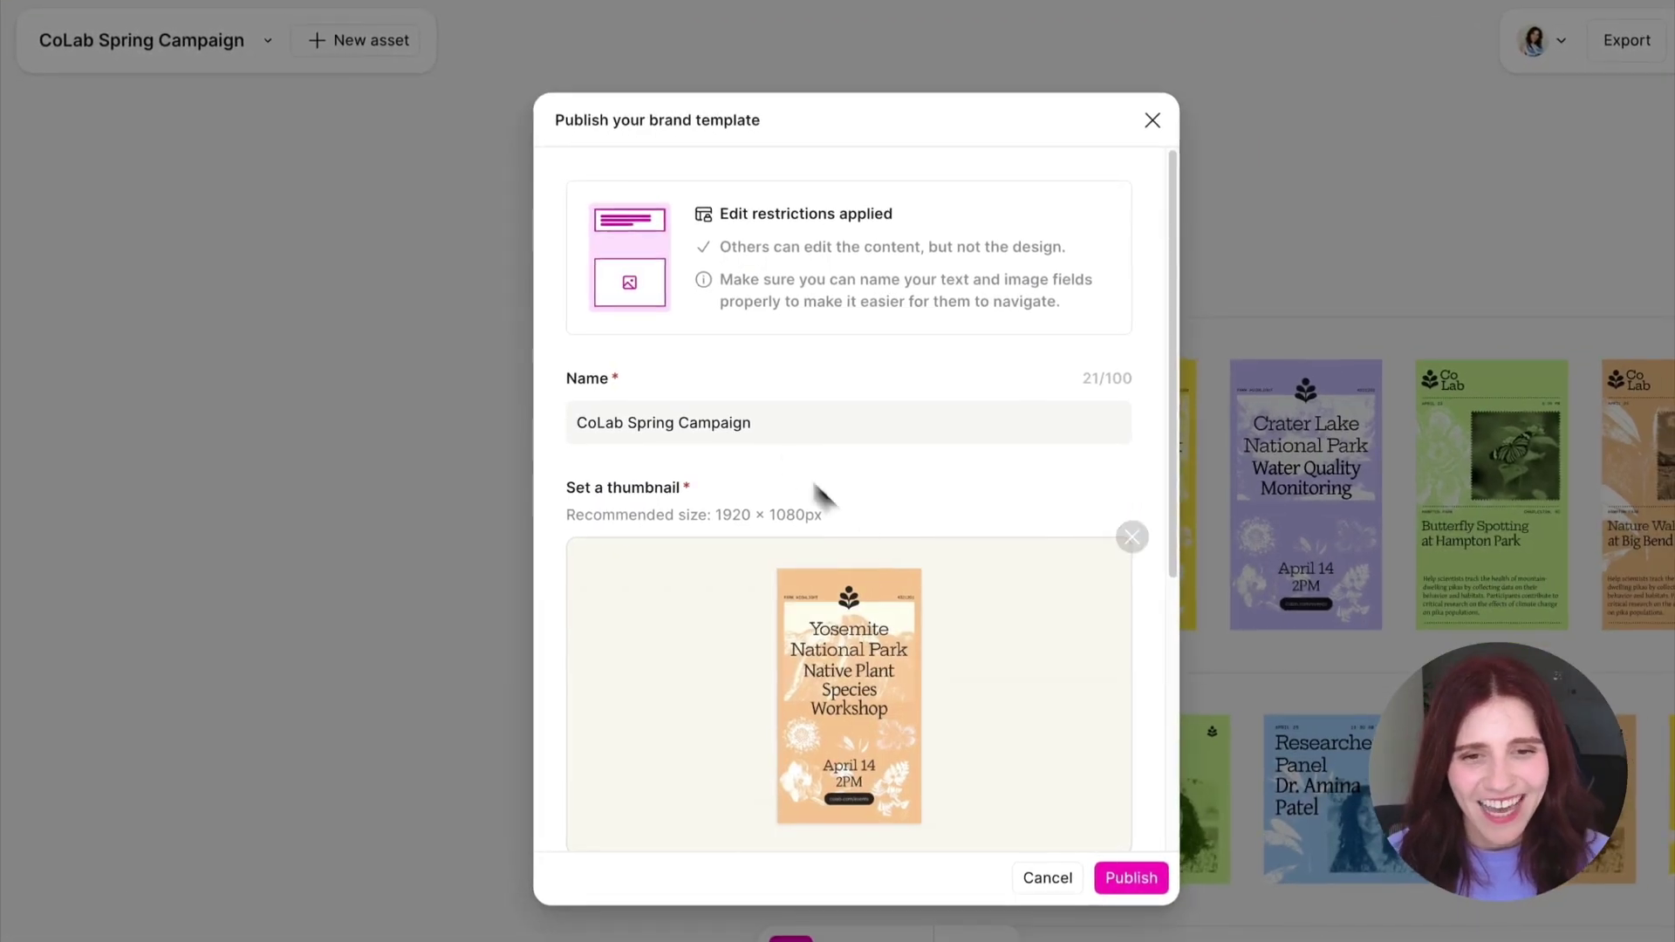
scroll(743, 537, "down", 2)
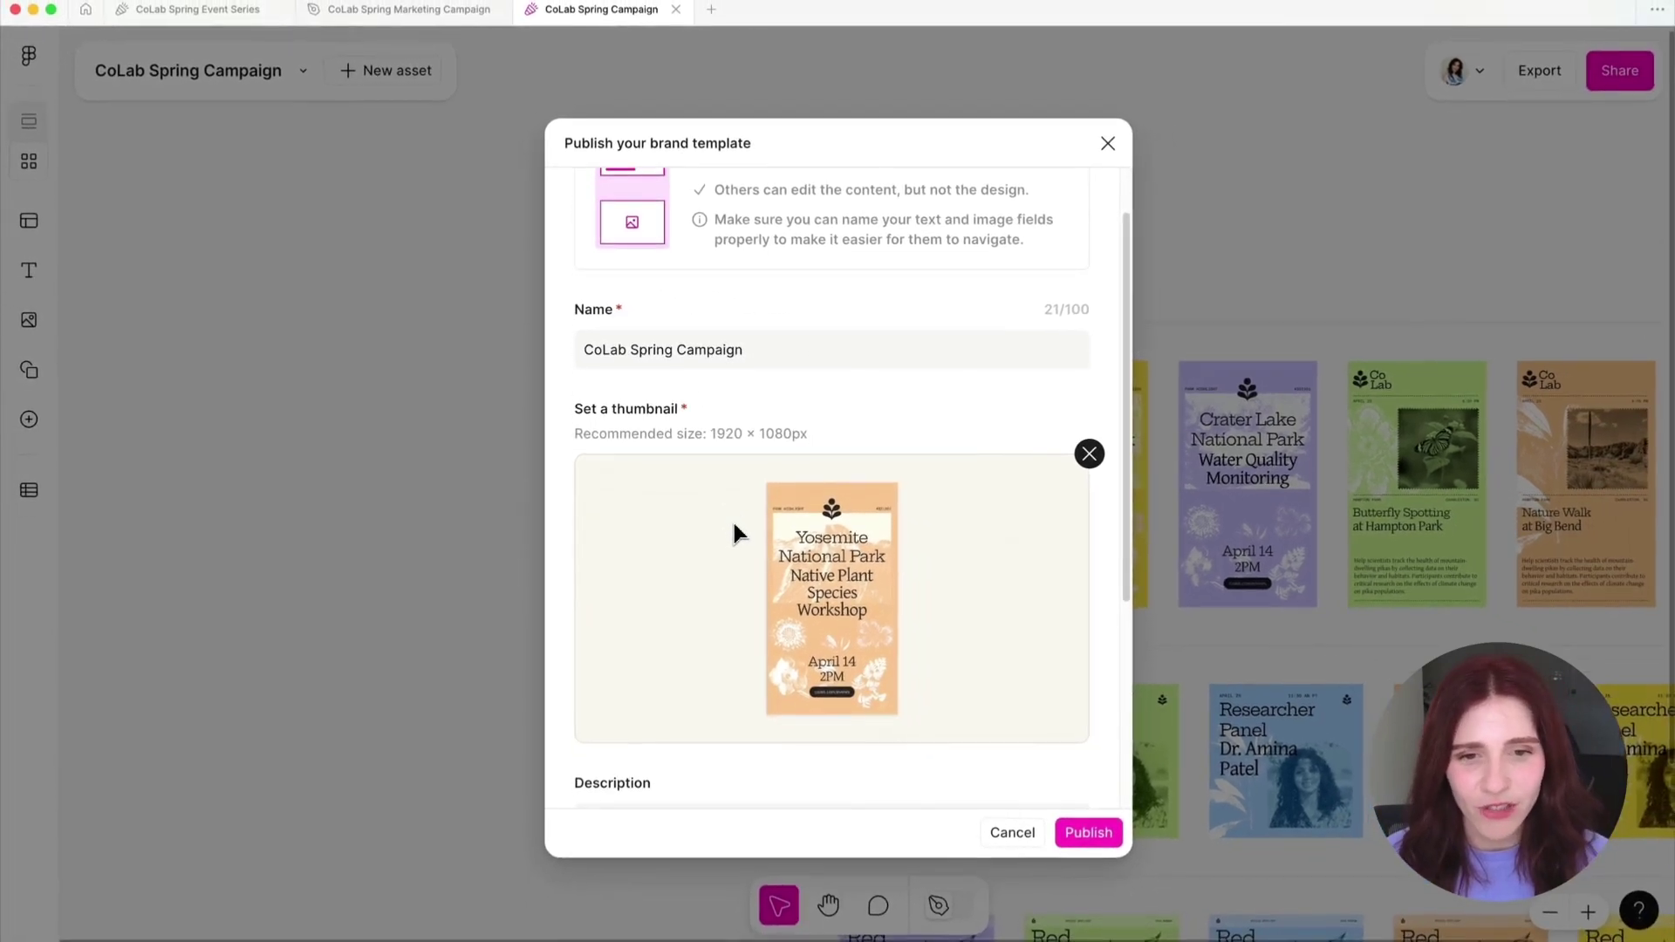
scroll(733, 531, "down", 1)
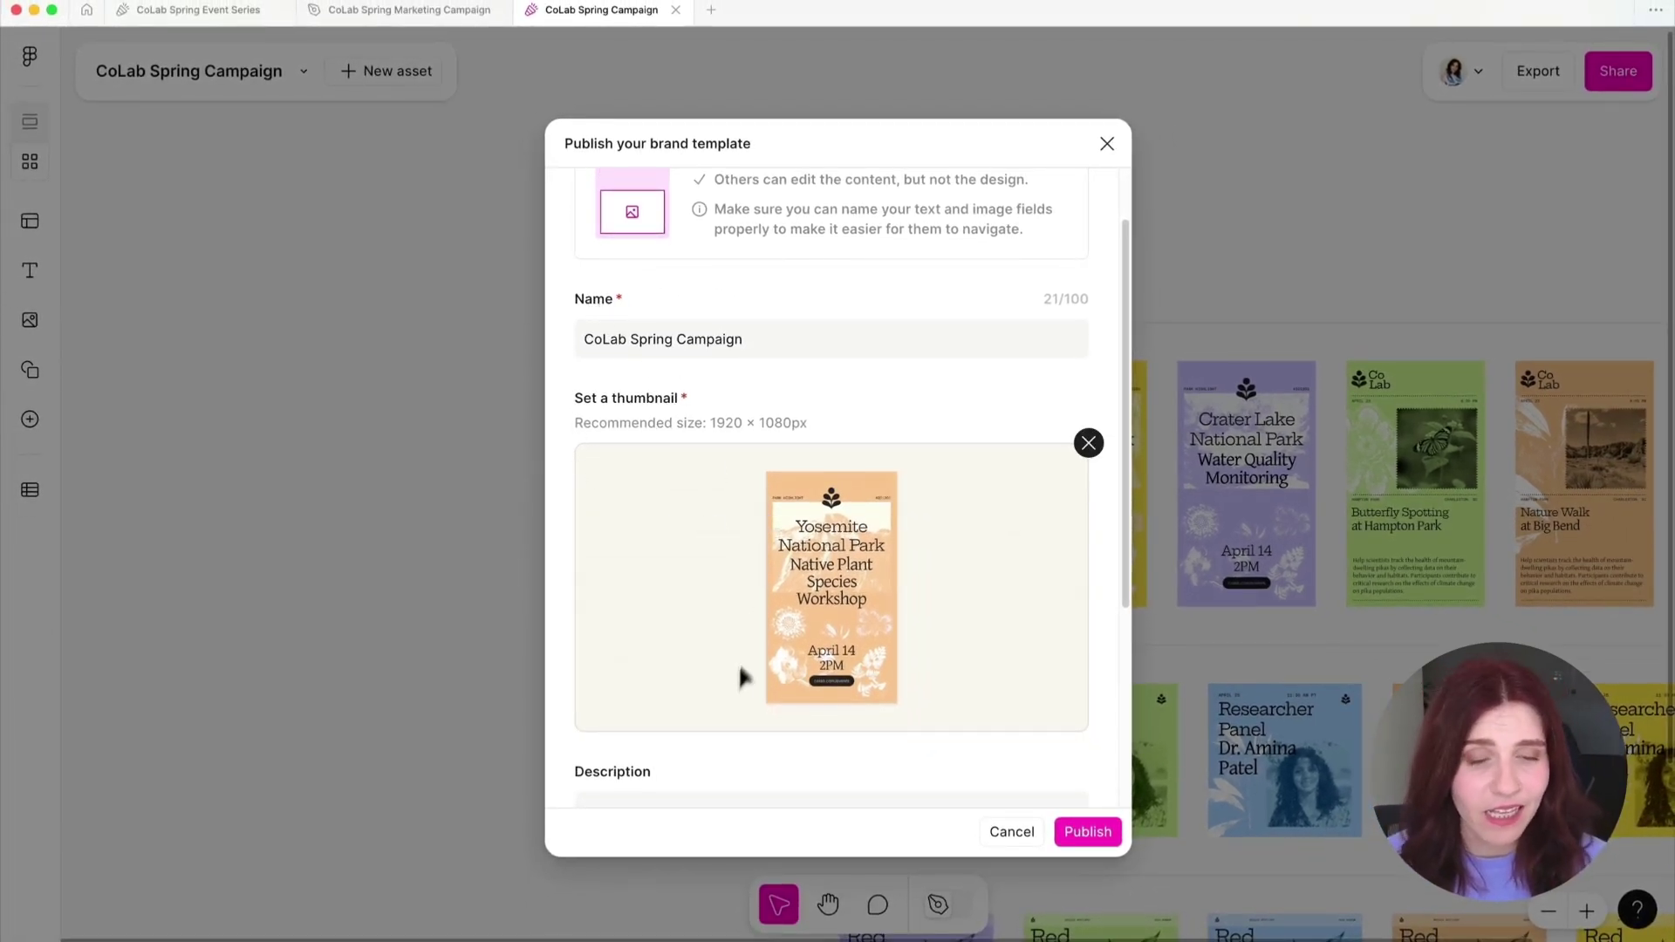
scroll(740, 670, "down", 1)
left_click(1087, 831)
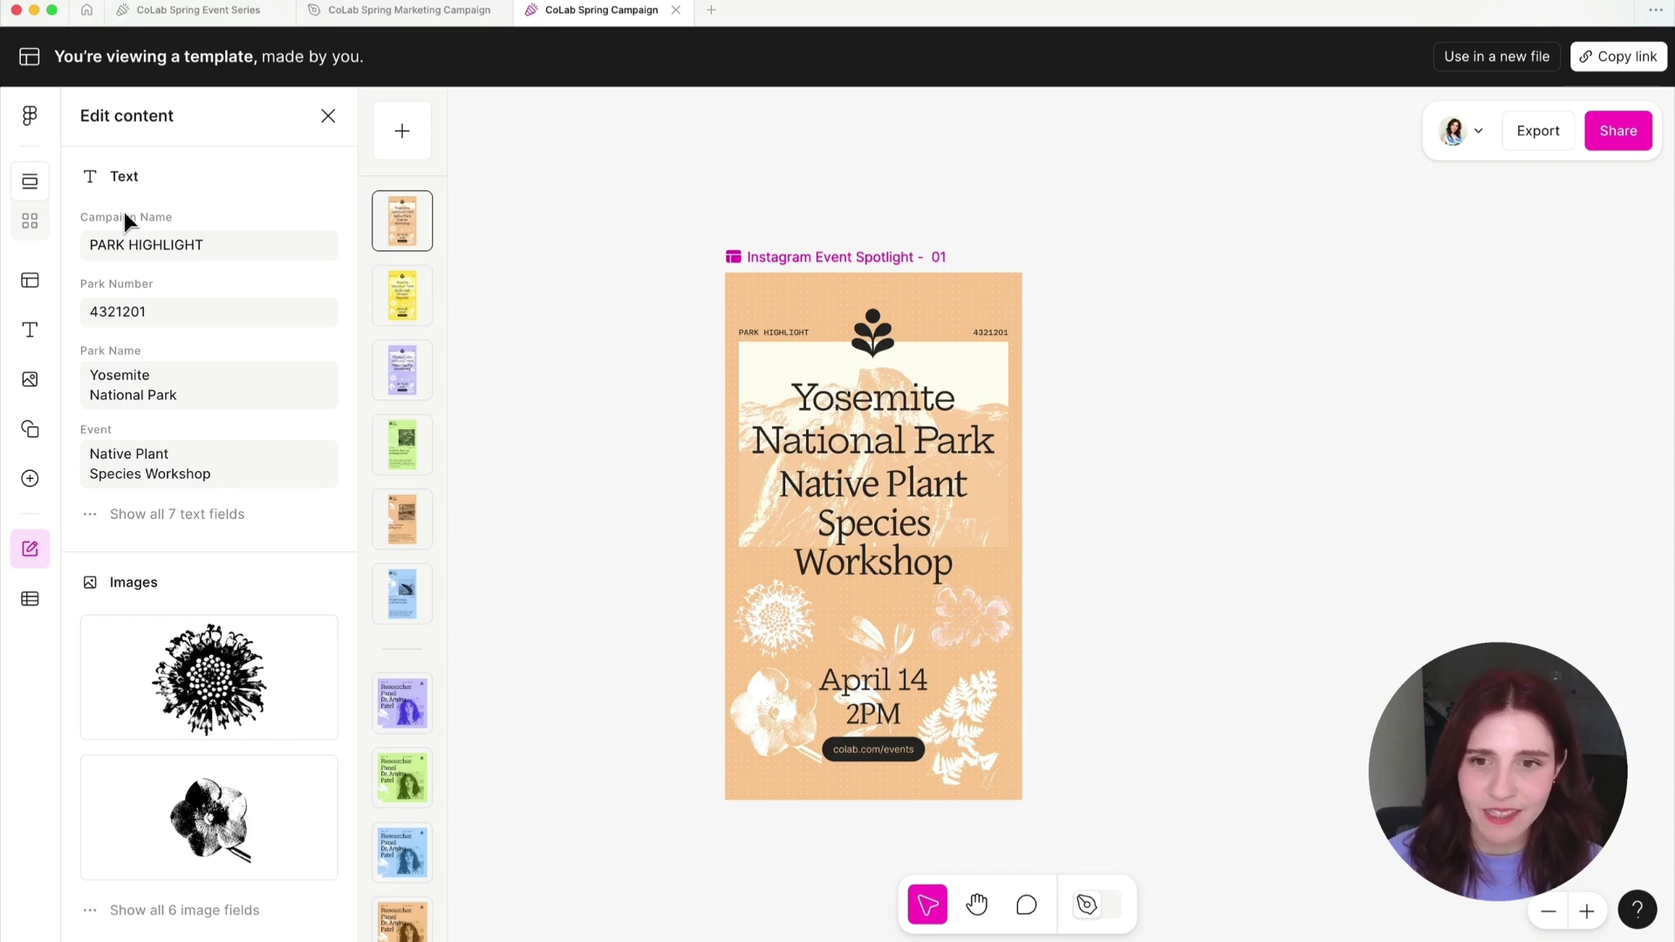
key("Escape")
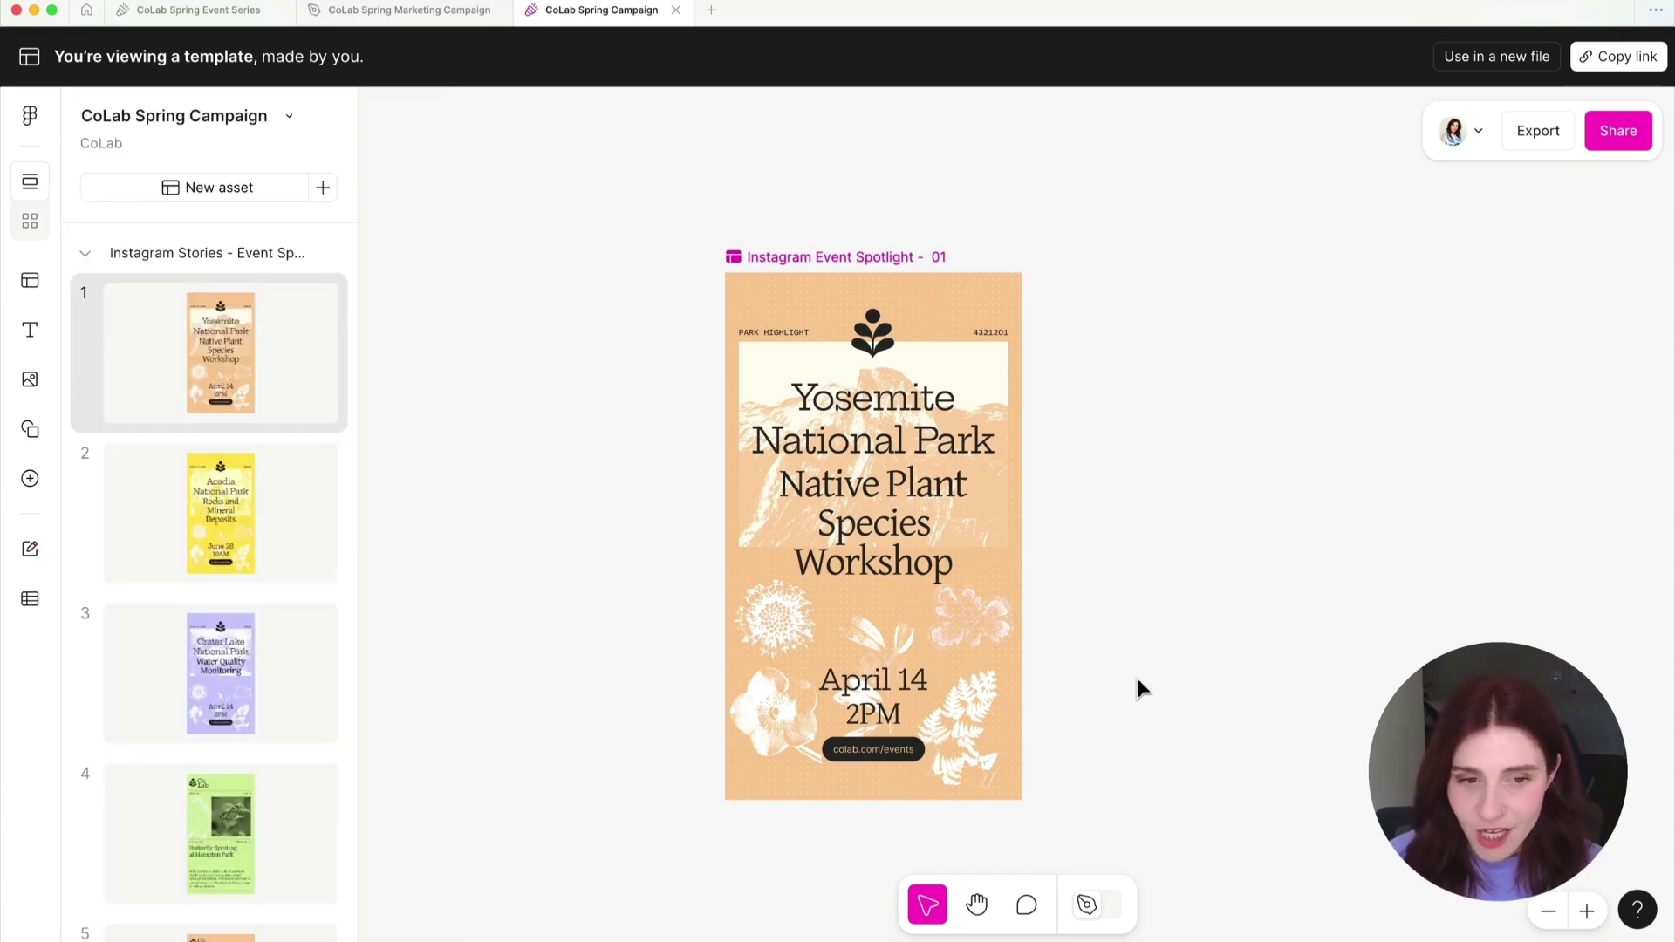
- Show the Event Spotlight 01 Event Info group's editable content: 7 text and 6 image fields
left_click(1106, 905)
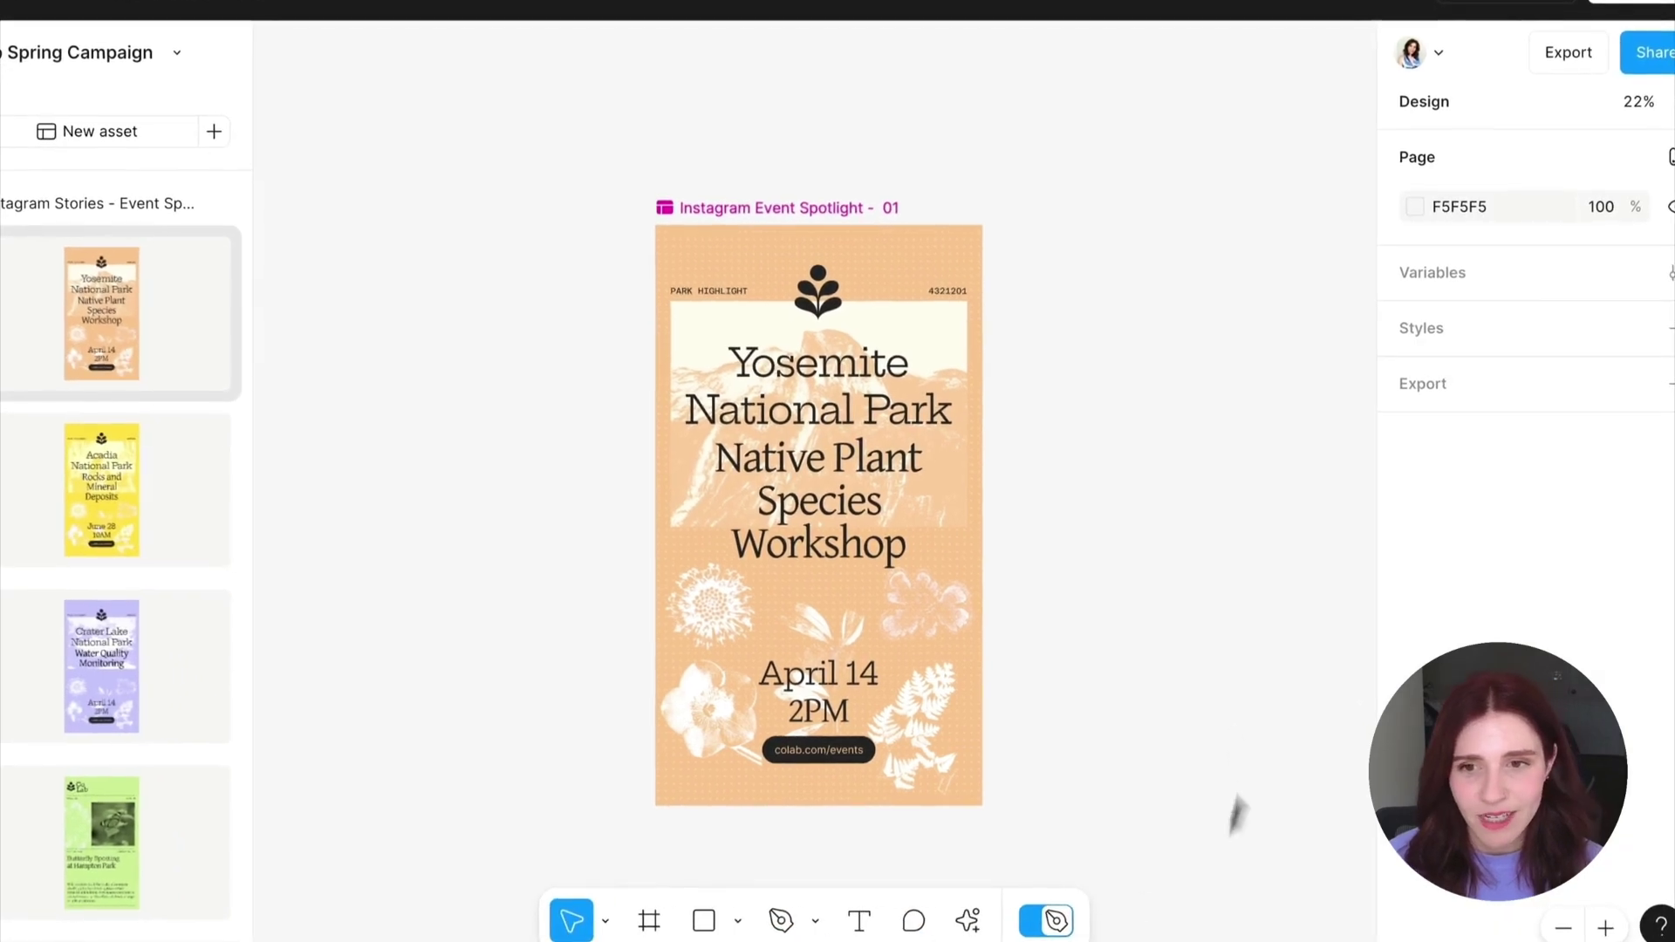
left_click(669, 209)
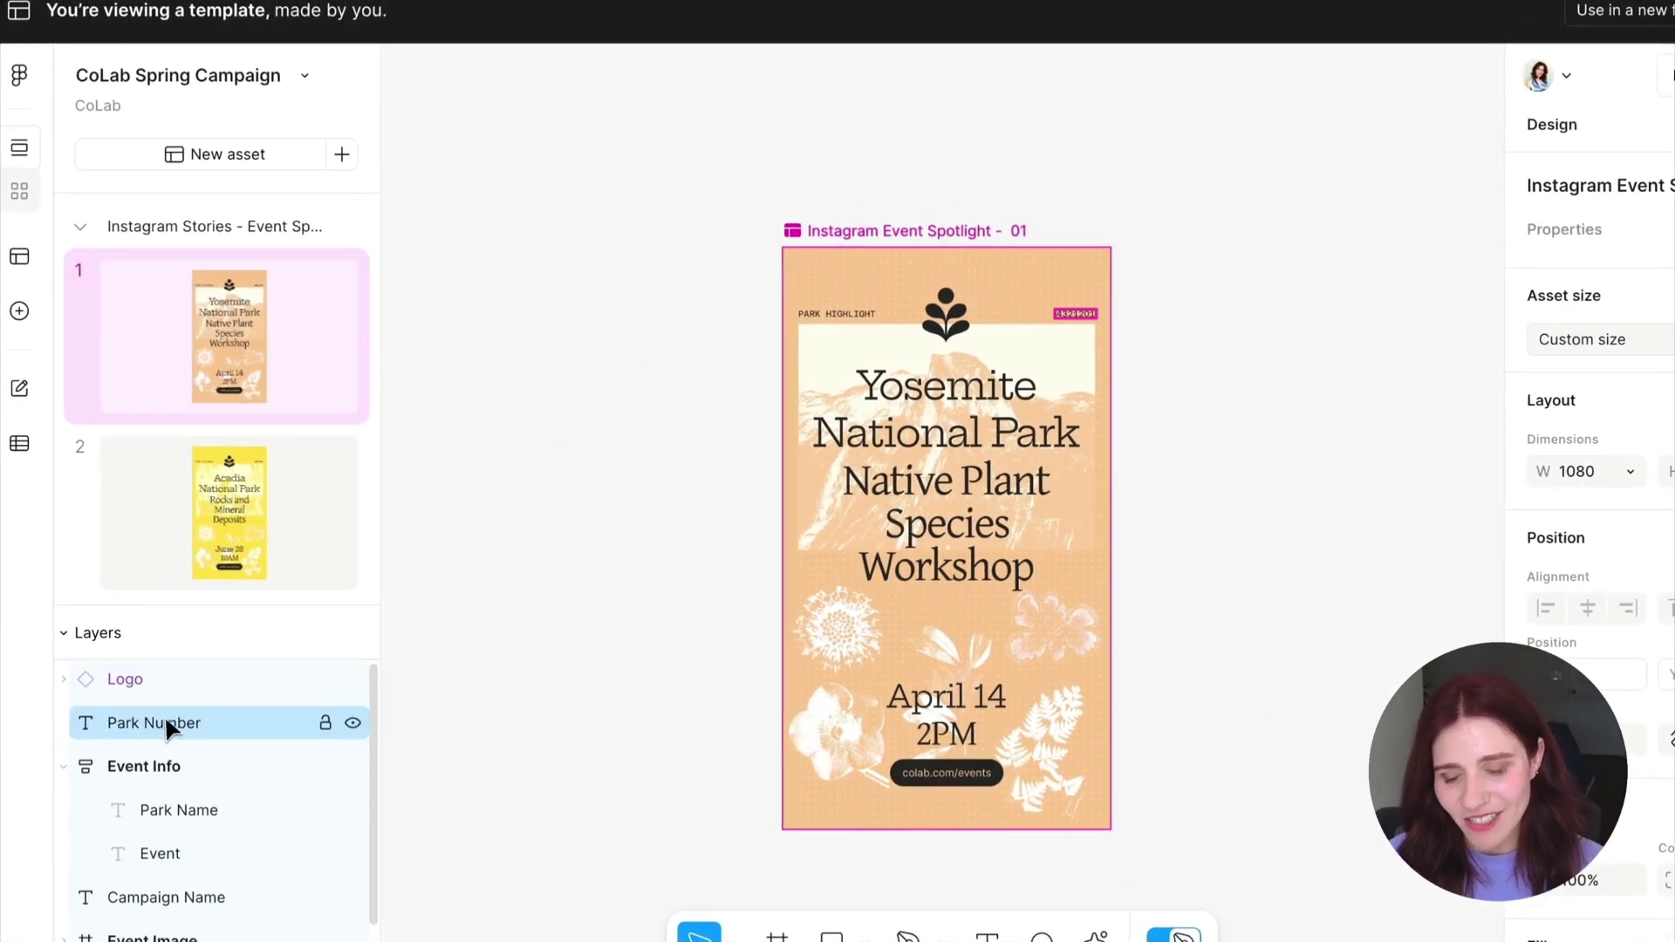
scroll(169, 729, "down", 1)
left_click(218, 702)
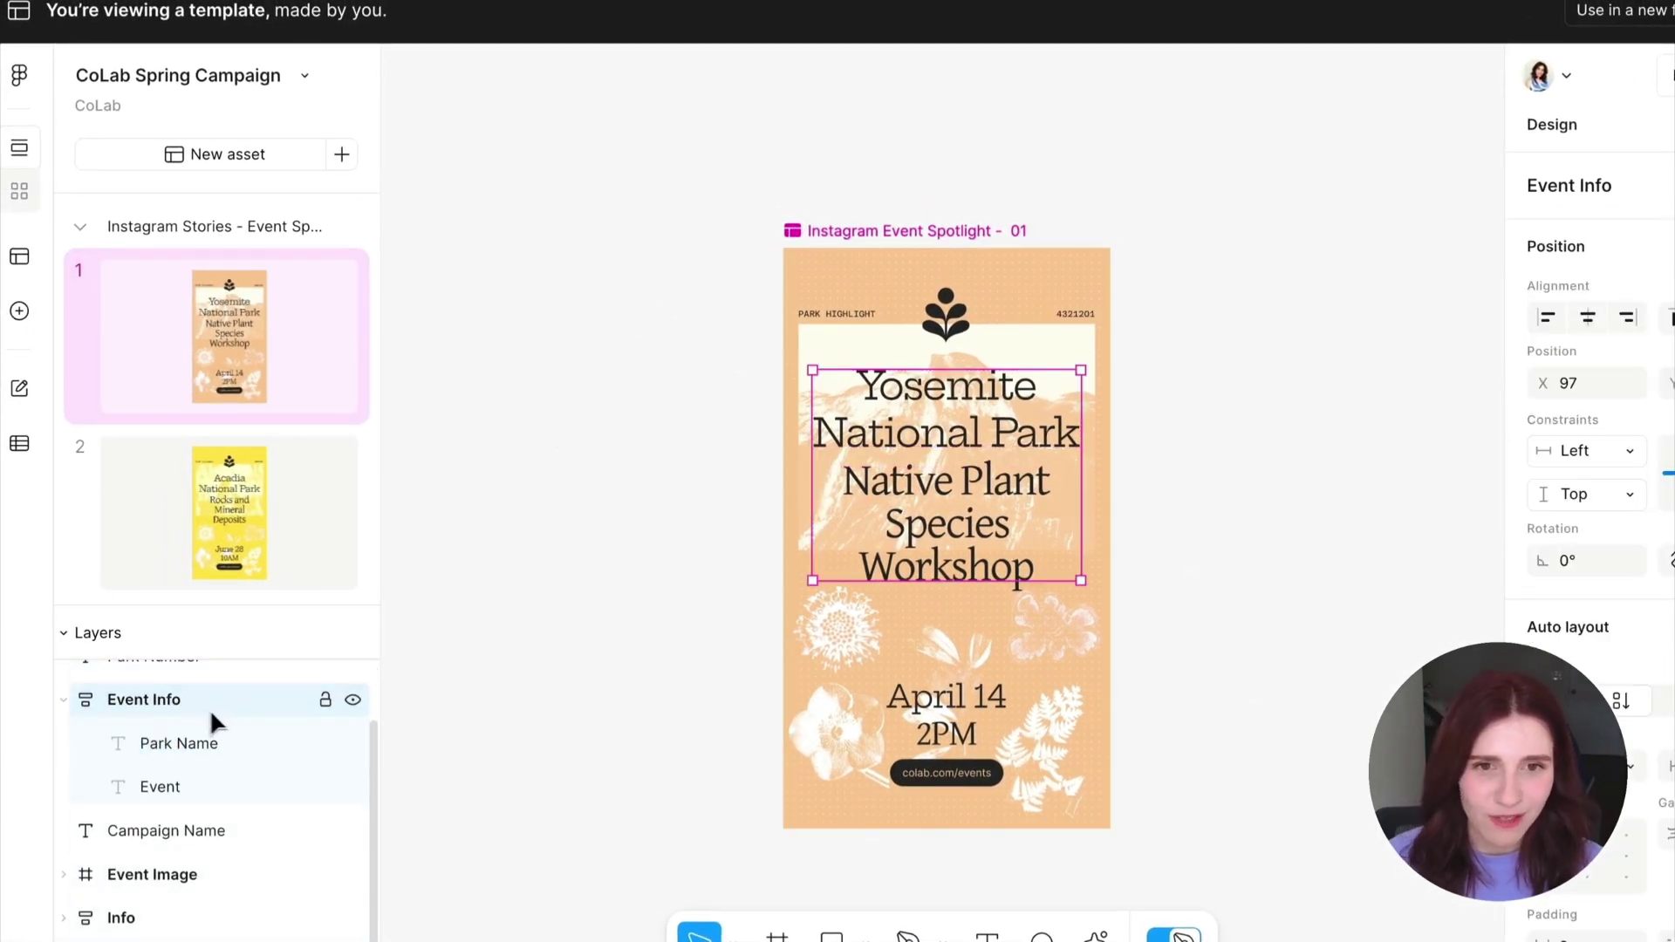
left_click(19, 388)
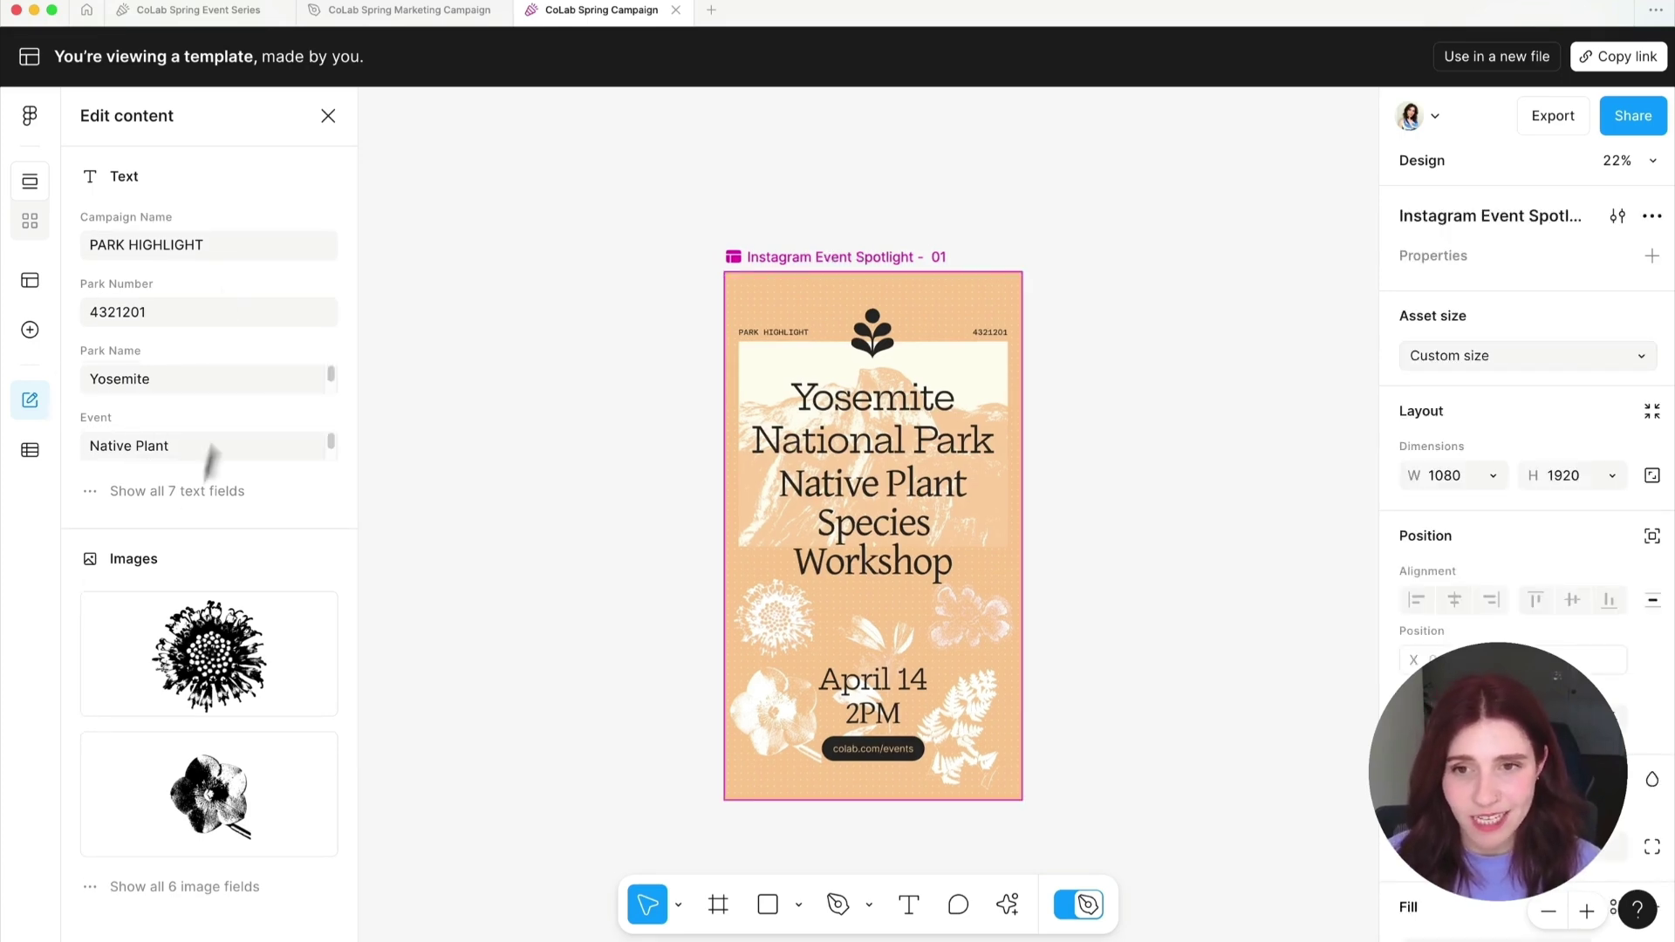
- Back in Layers, lock the Campaign Name and Event Image layers and expand the Info group
left_click(30, 405)
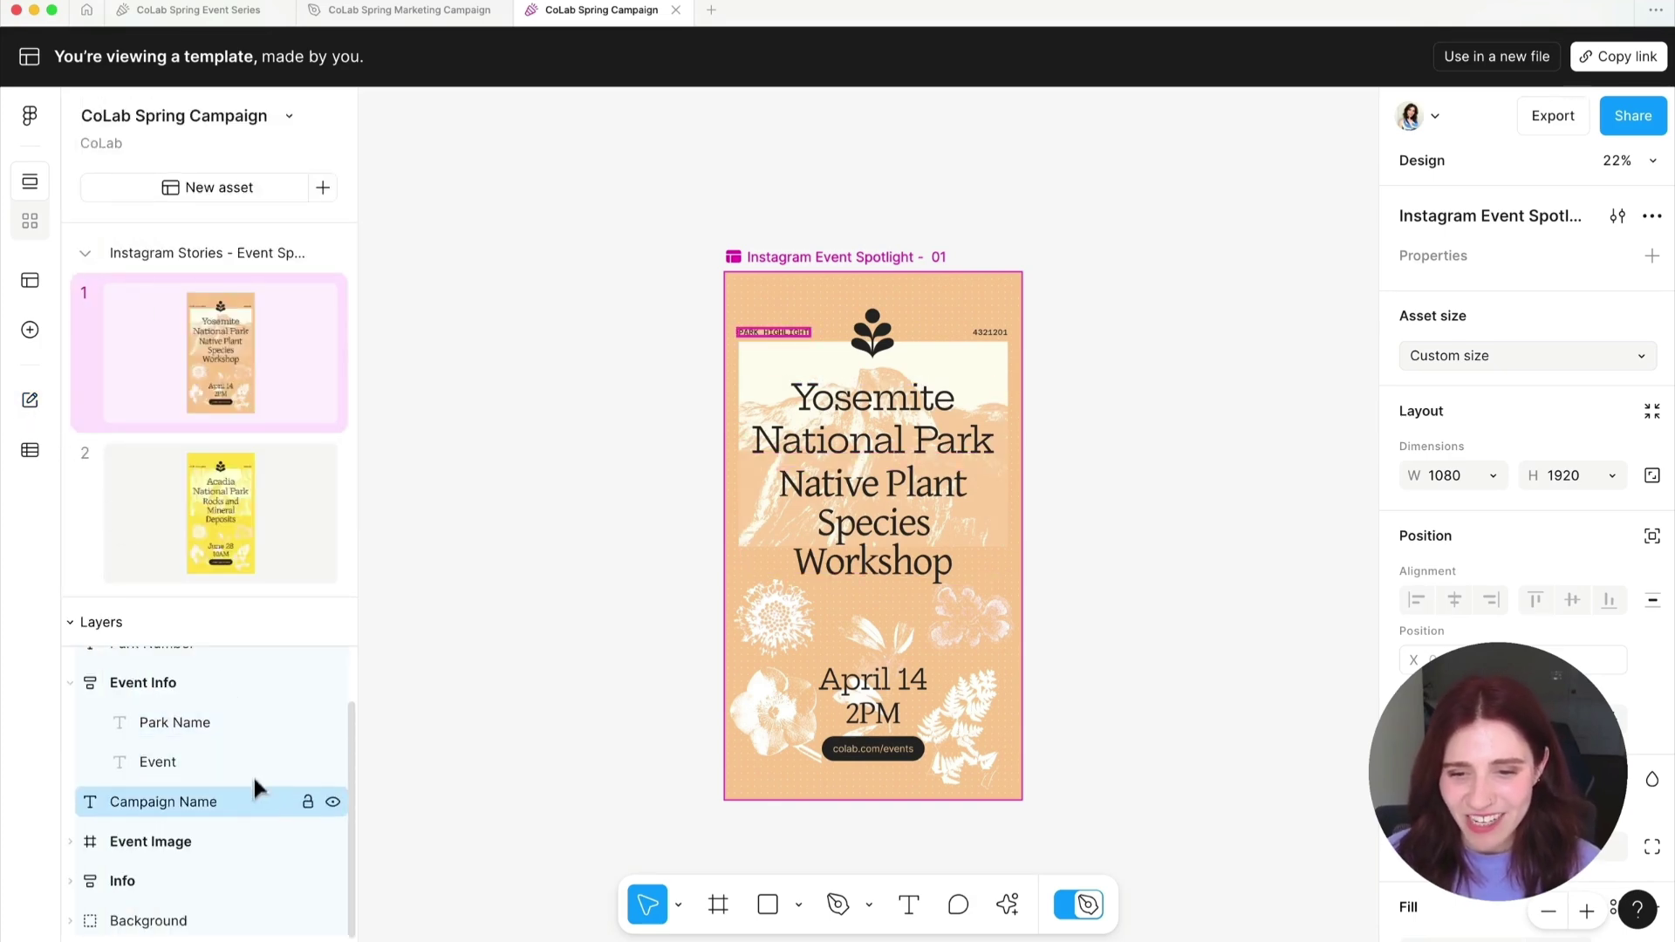
left_click(71, 881)
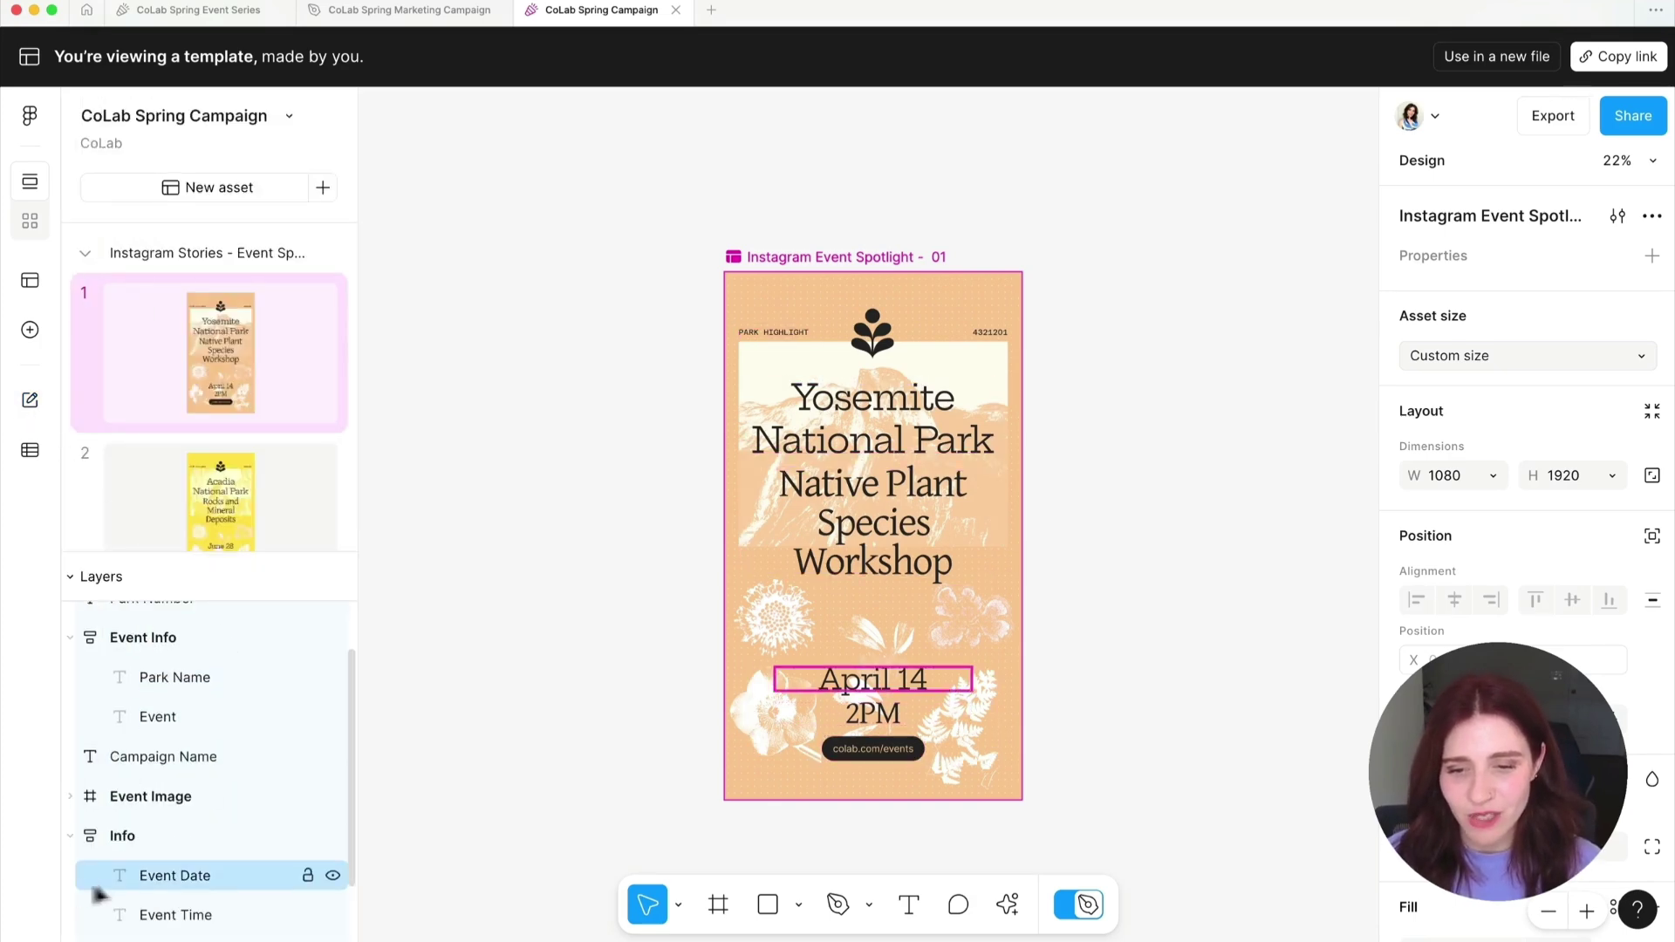
scroll(265, 852, "down", 2)
left_click(234, 841)
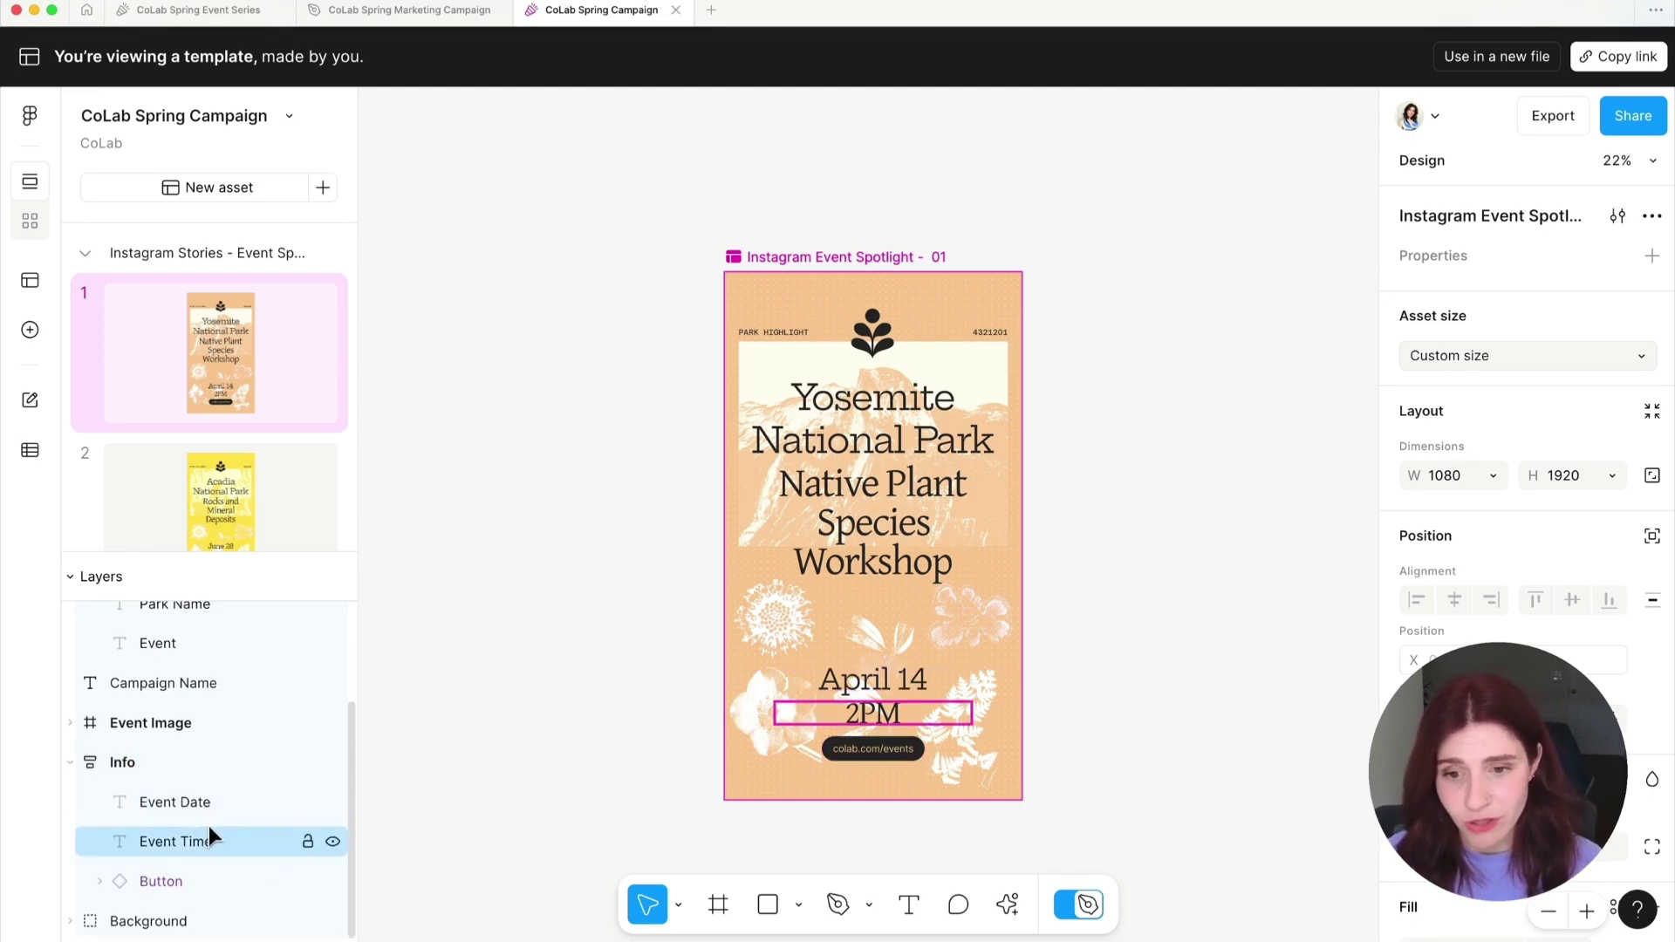
left_click(197, 802)
scroll(242, 789, "up", 1)
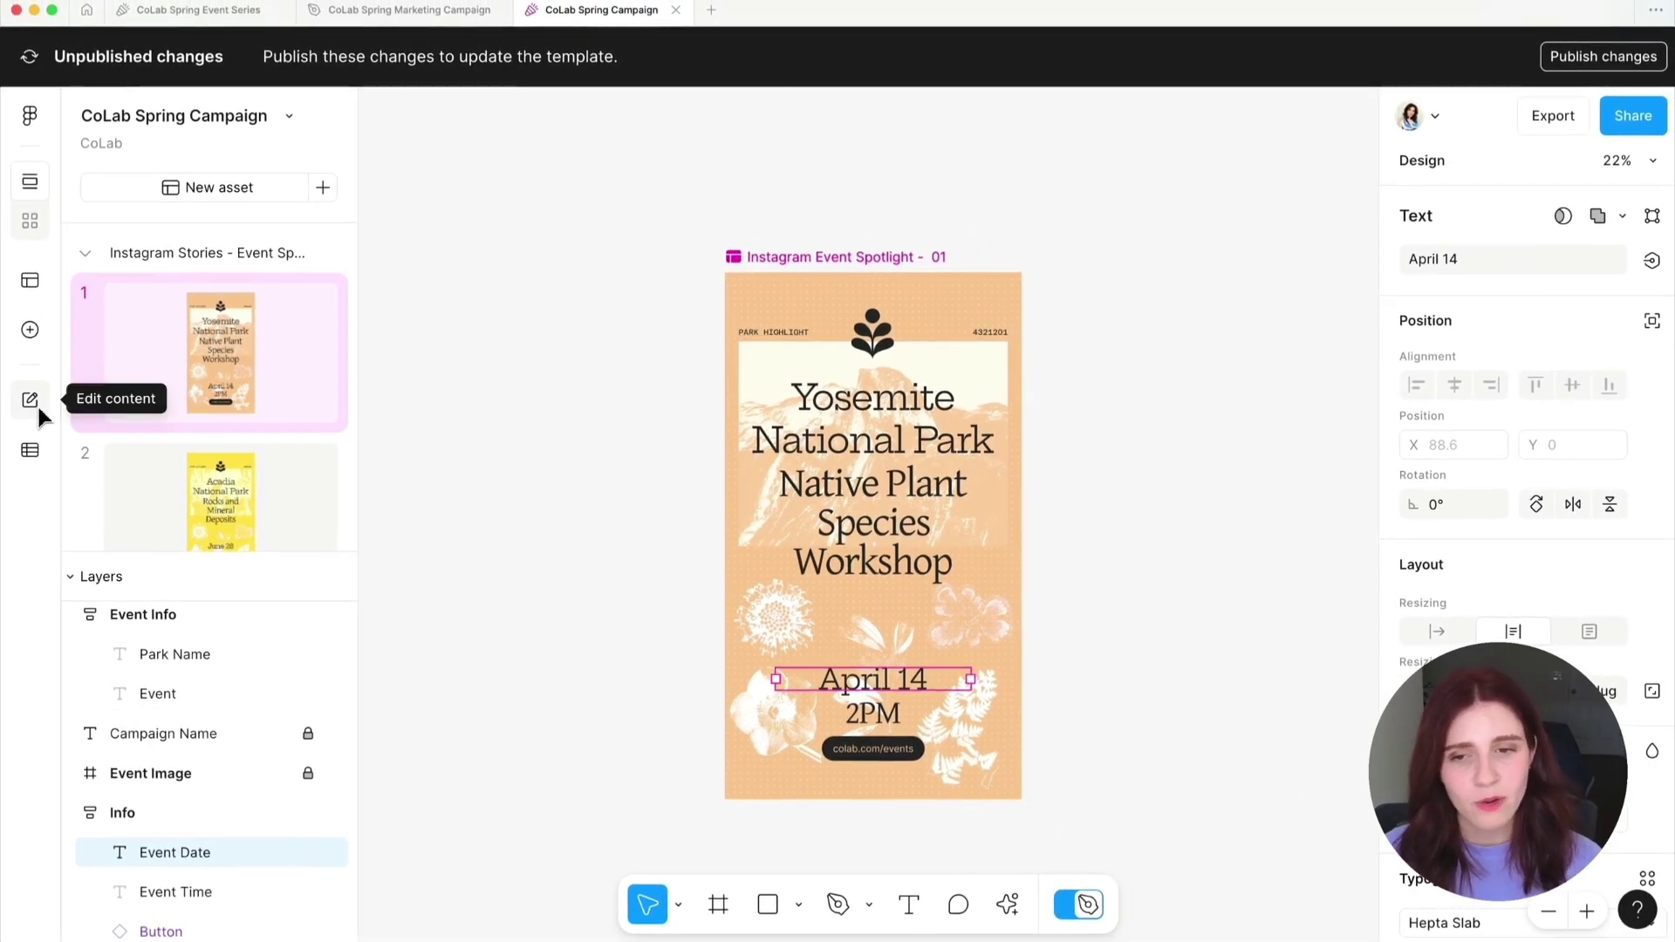
- Delete the hidden second Image fill from the butterfly photo on Event Spotlight 04
left_click(34, 405)
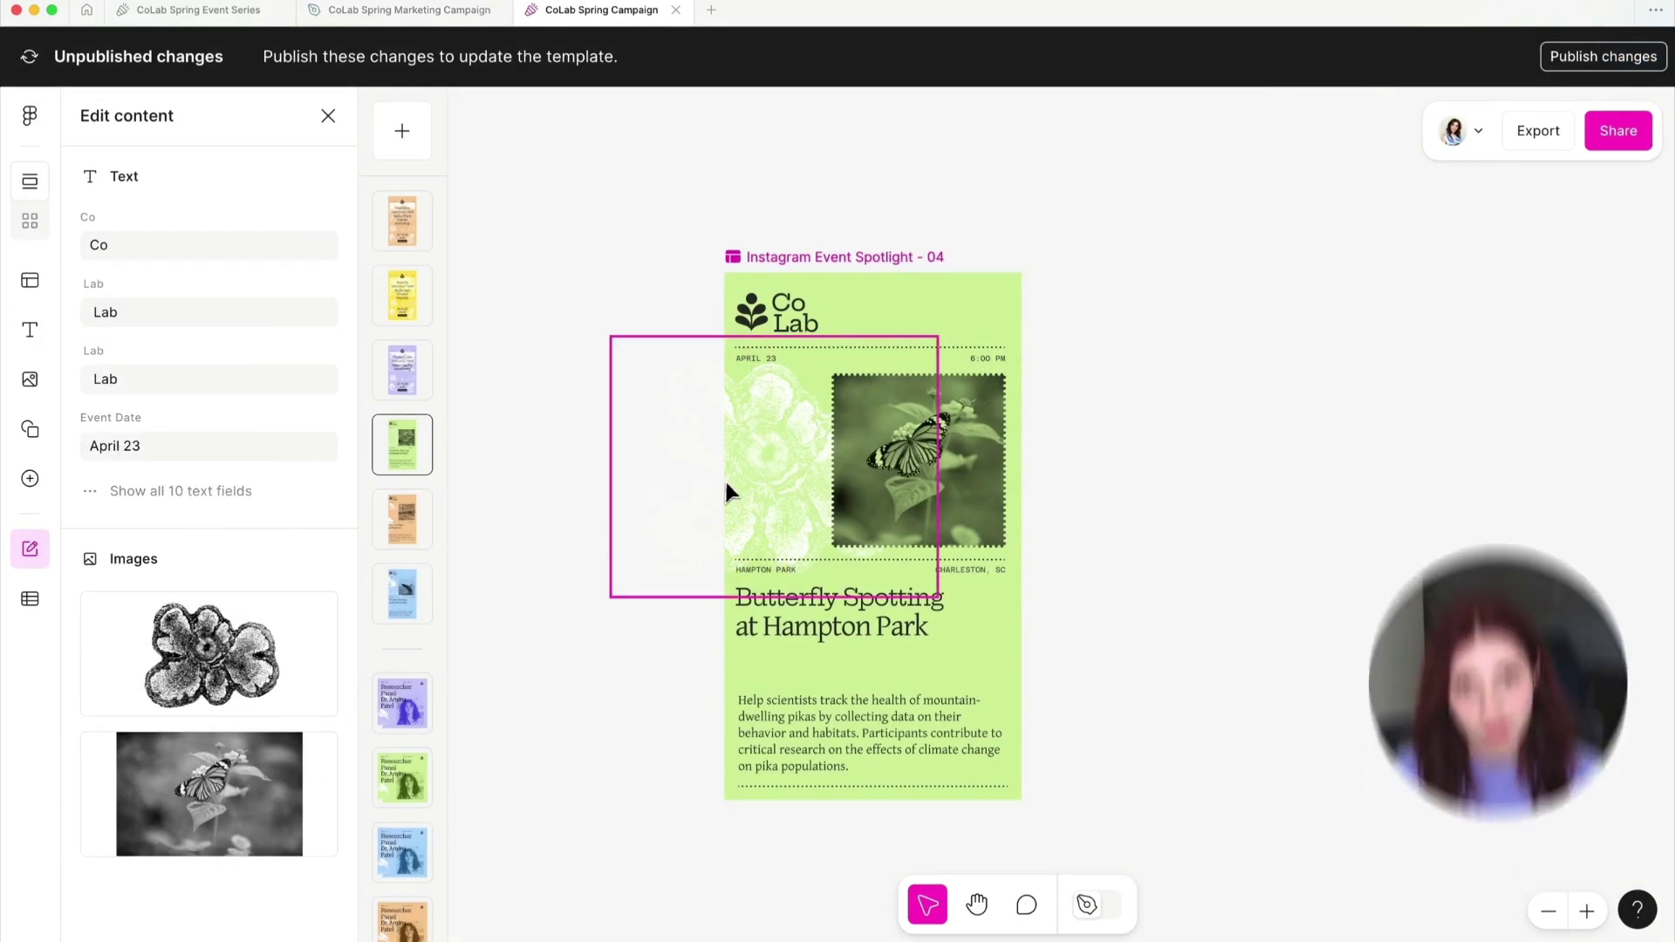
left_click(314, 758)
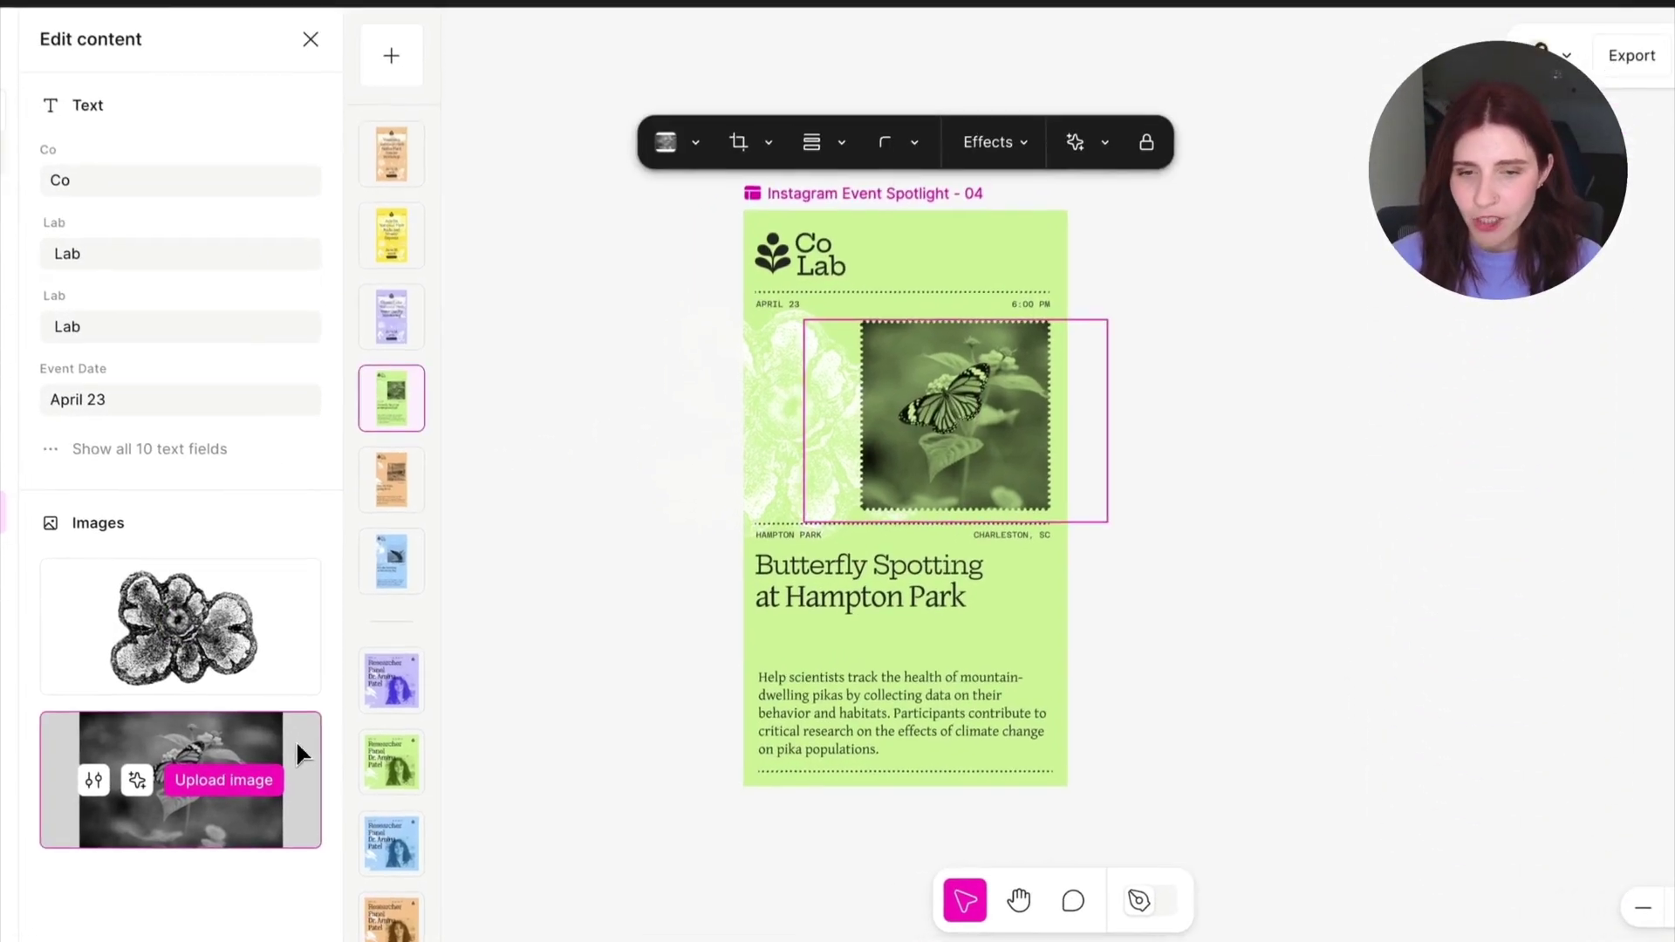
left_click(1160, 902)
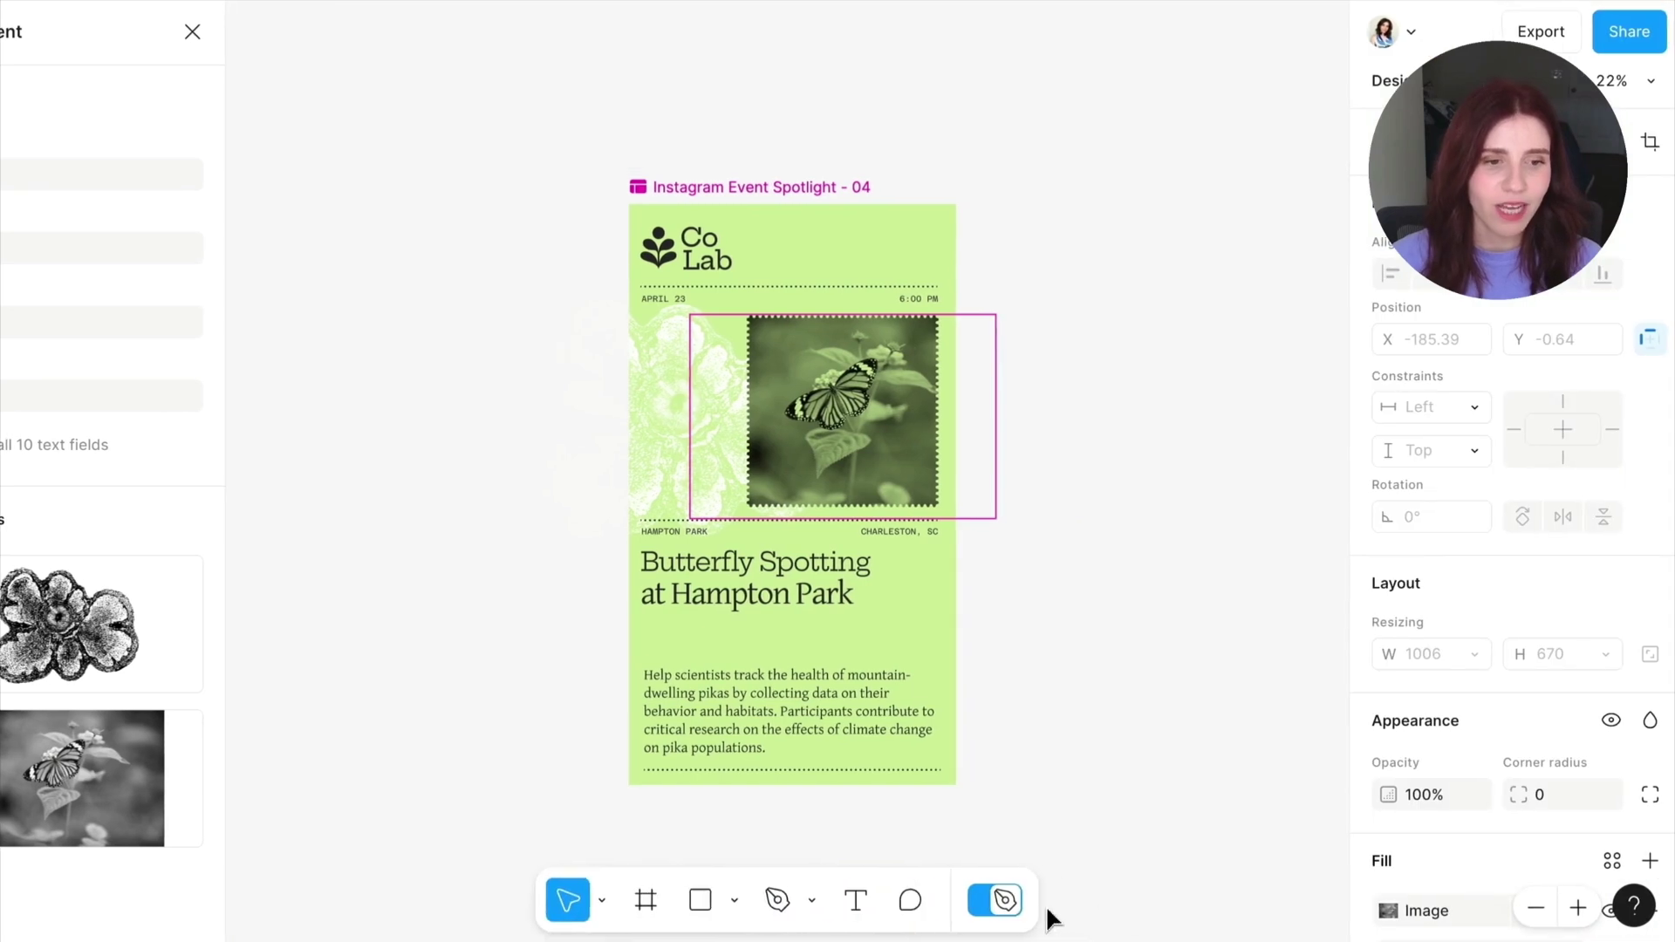
scroll(1562, 766, "down", 5)
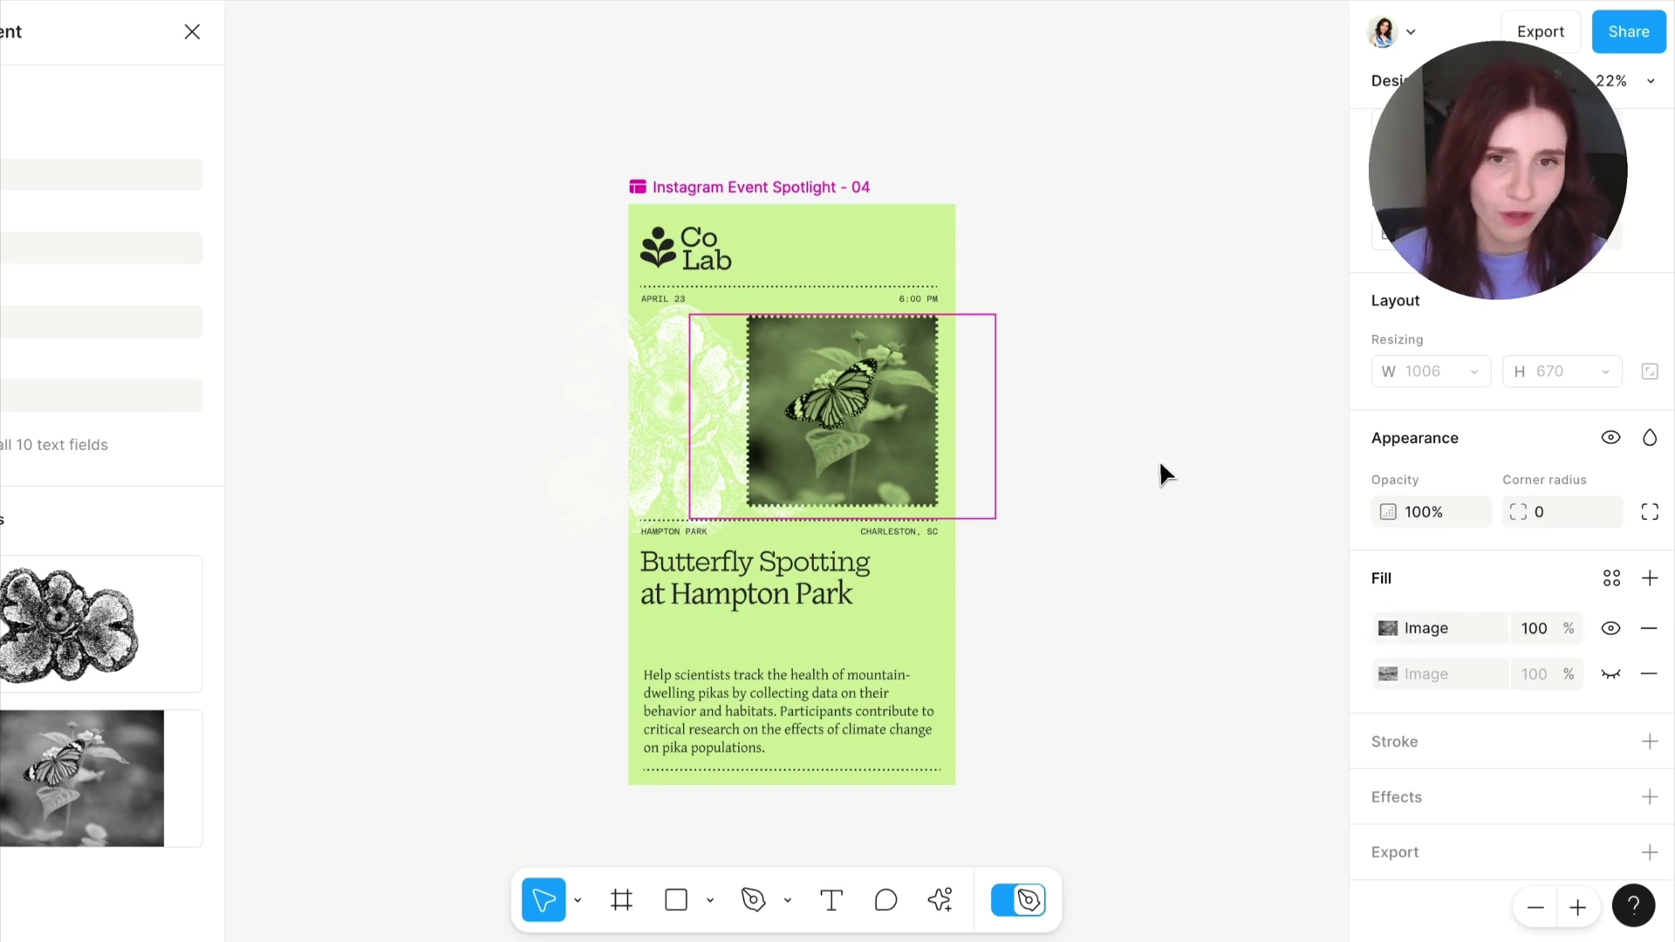
left_click(1650, 676)
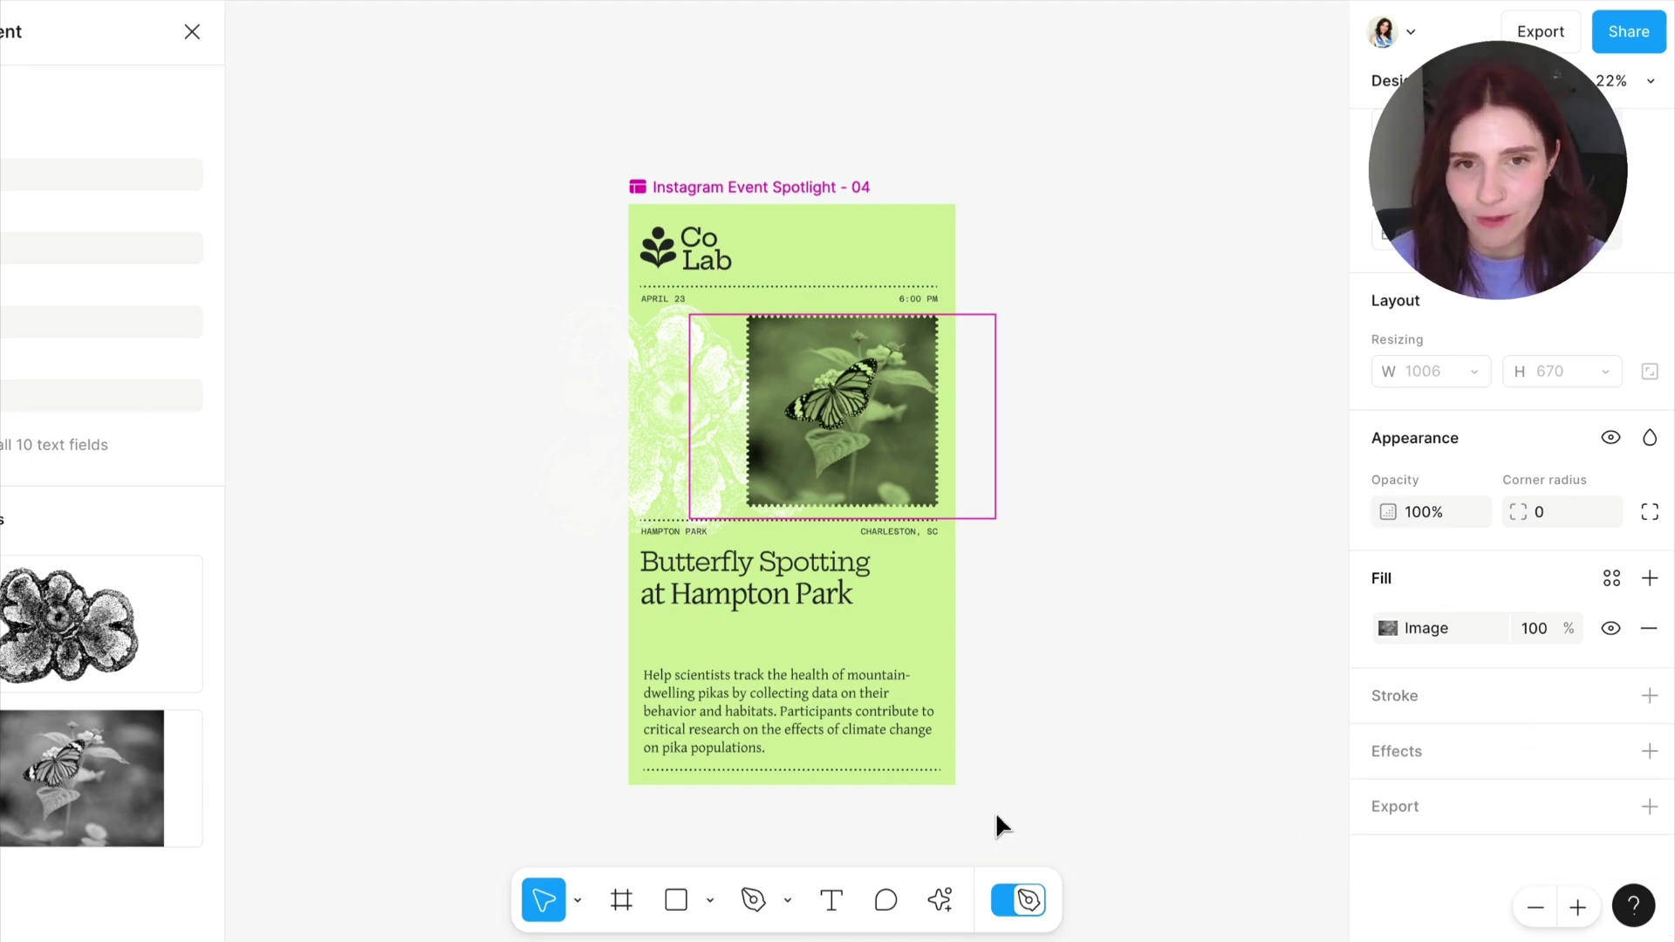
left_click(794, 391)
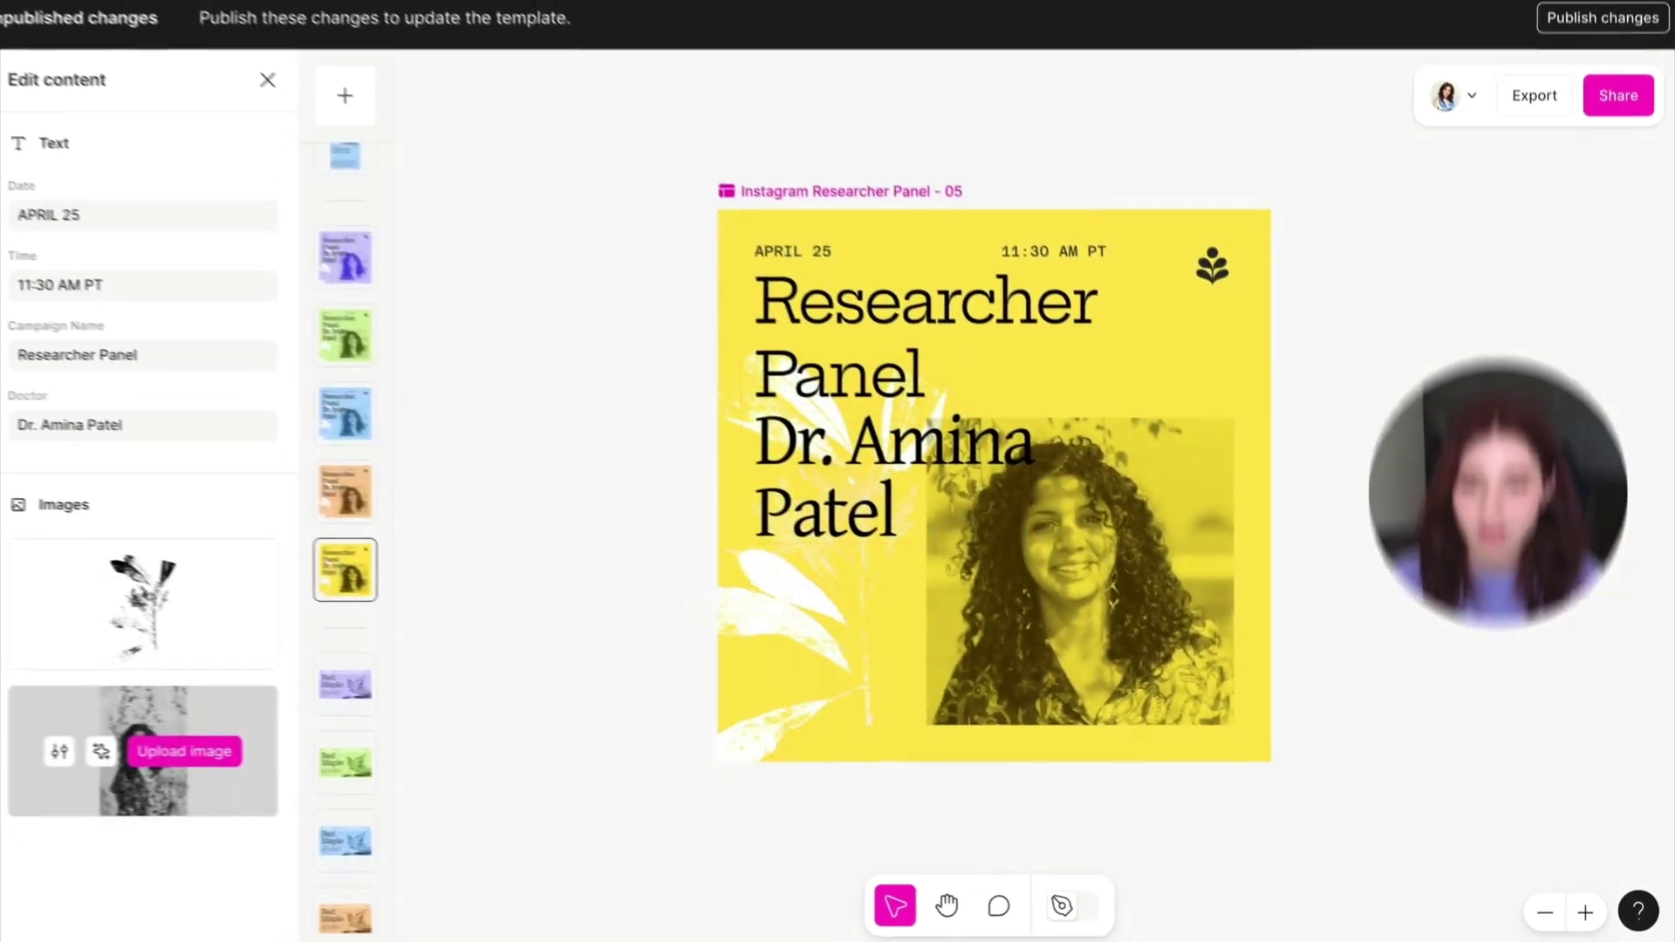
left_click(60, 747)
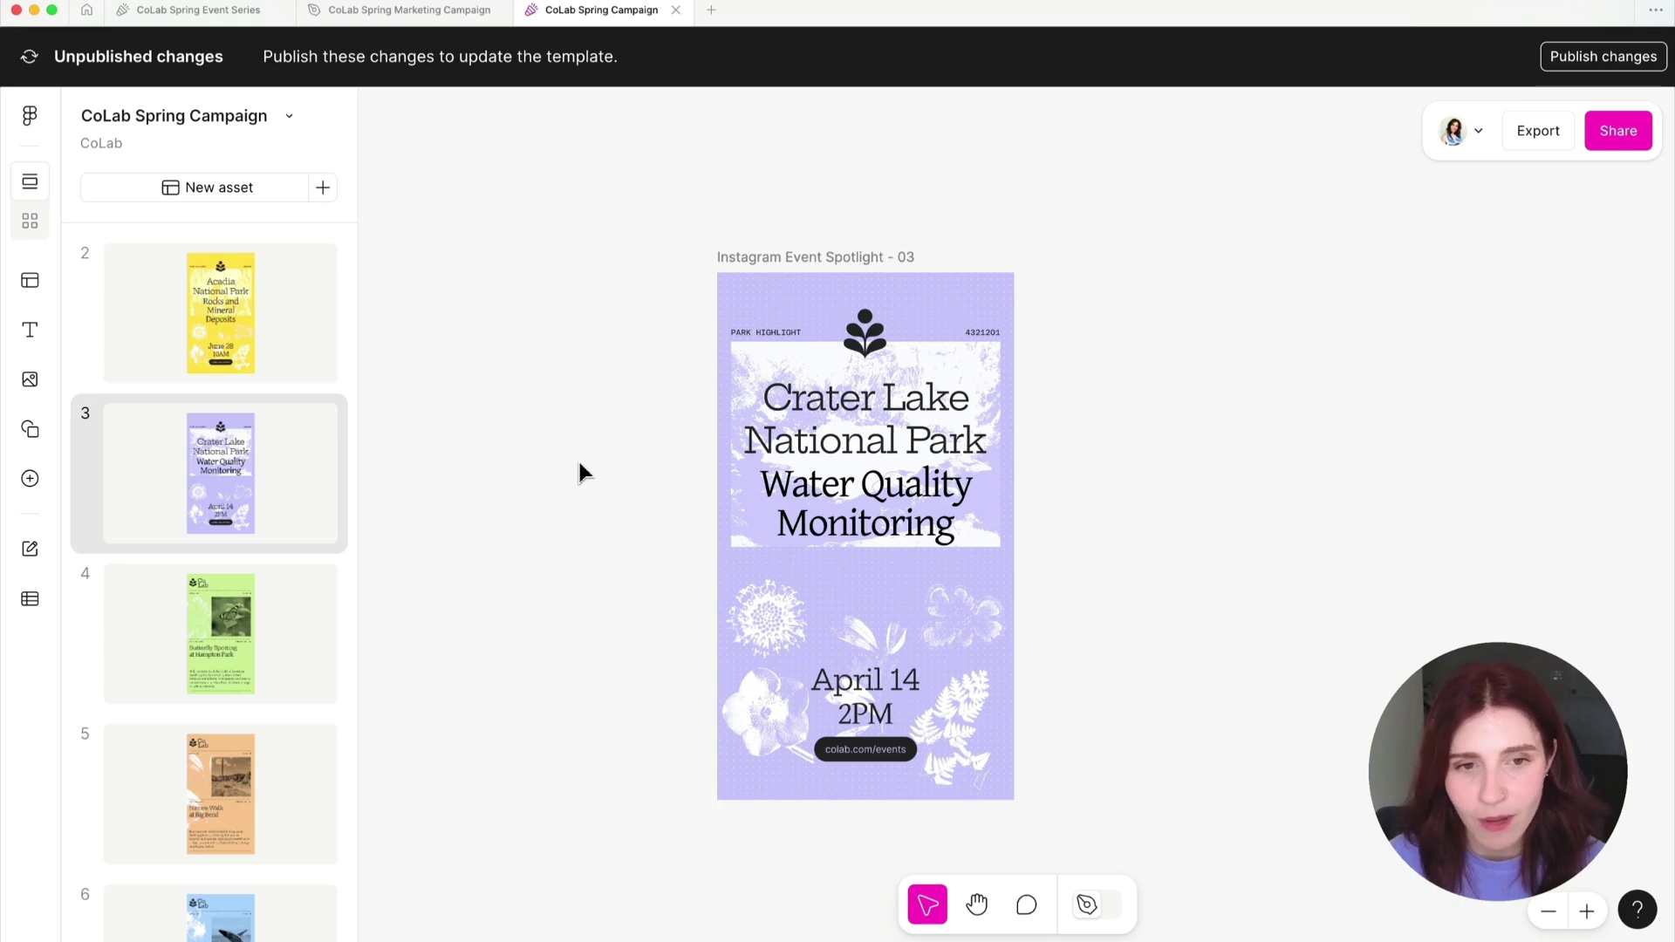
- Preview swap options for the leaf logo, then replace the large flower illustration with the dotted flower
left_click(865, 333)
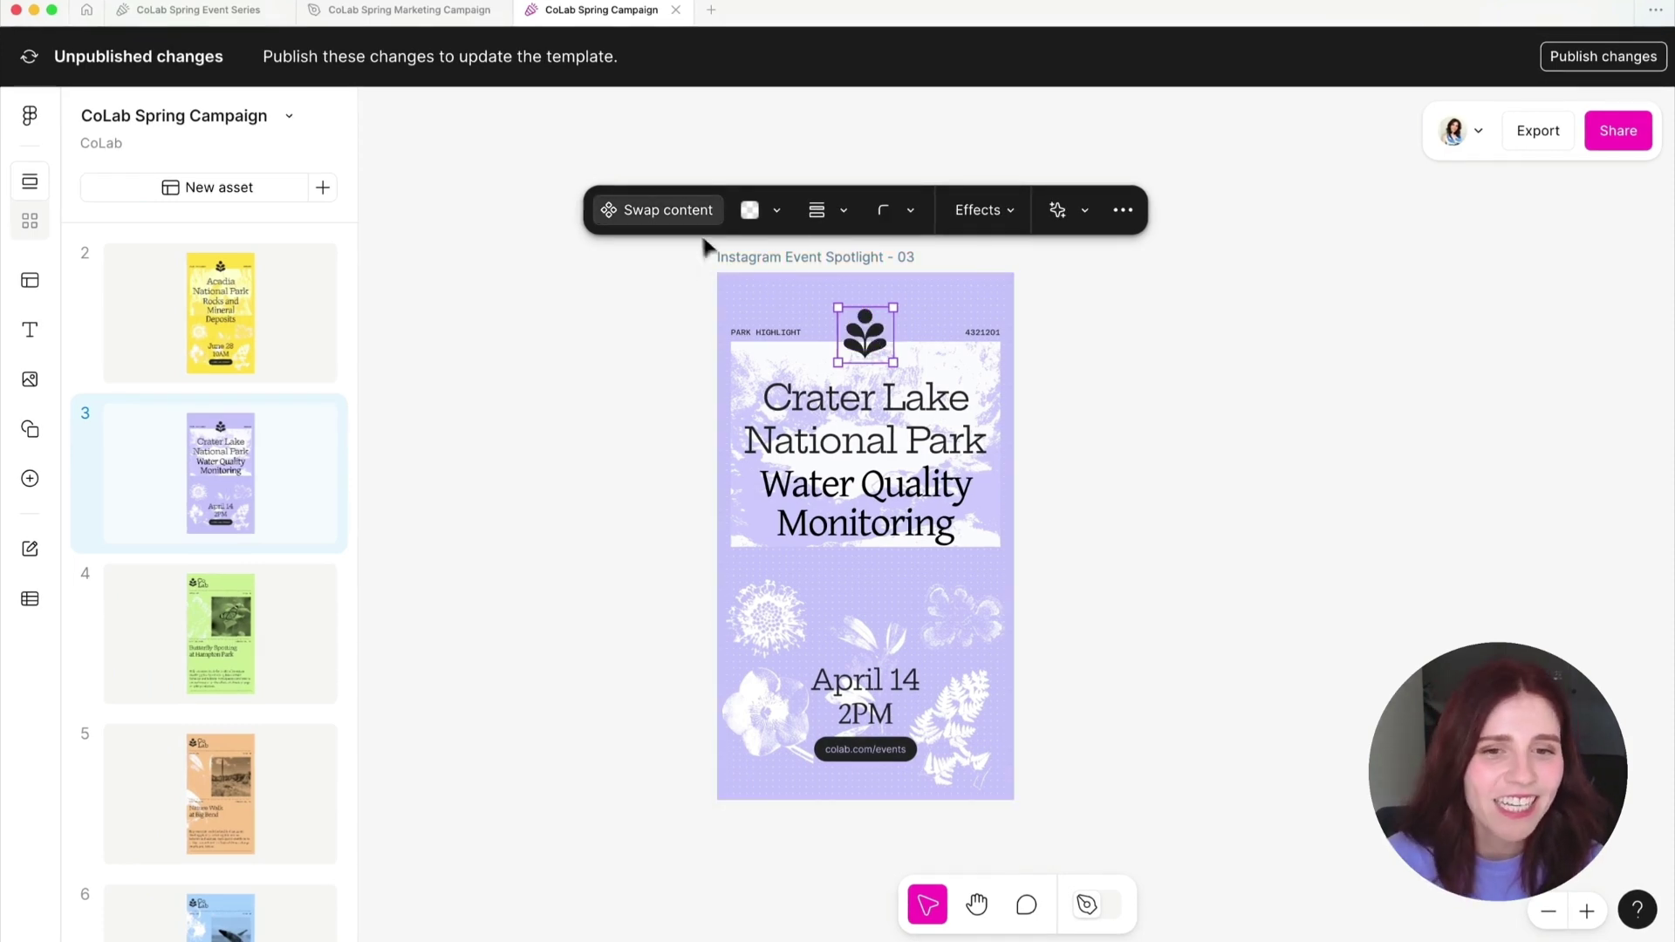
left_click(676, 220)
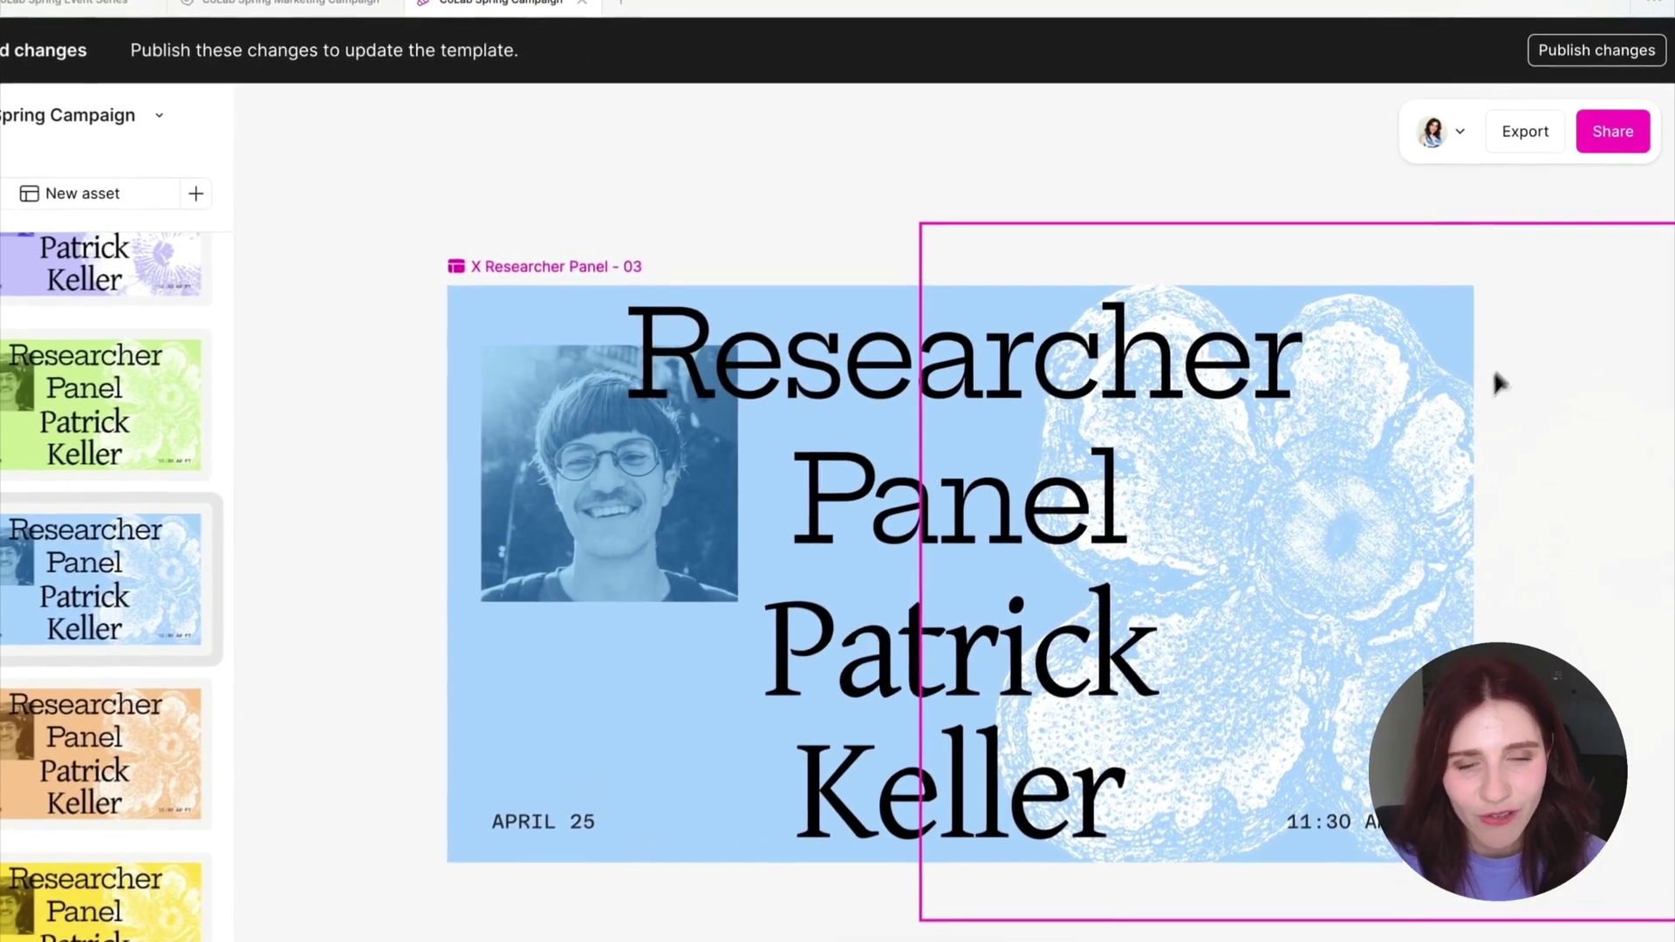
left_click(1466, 436)
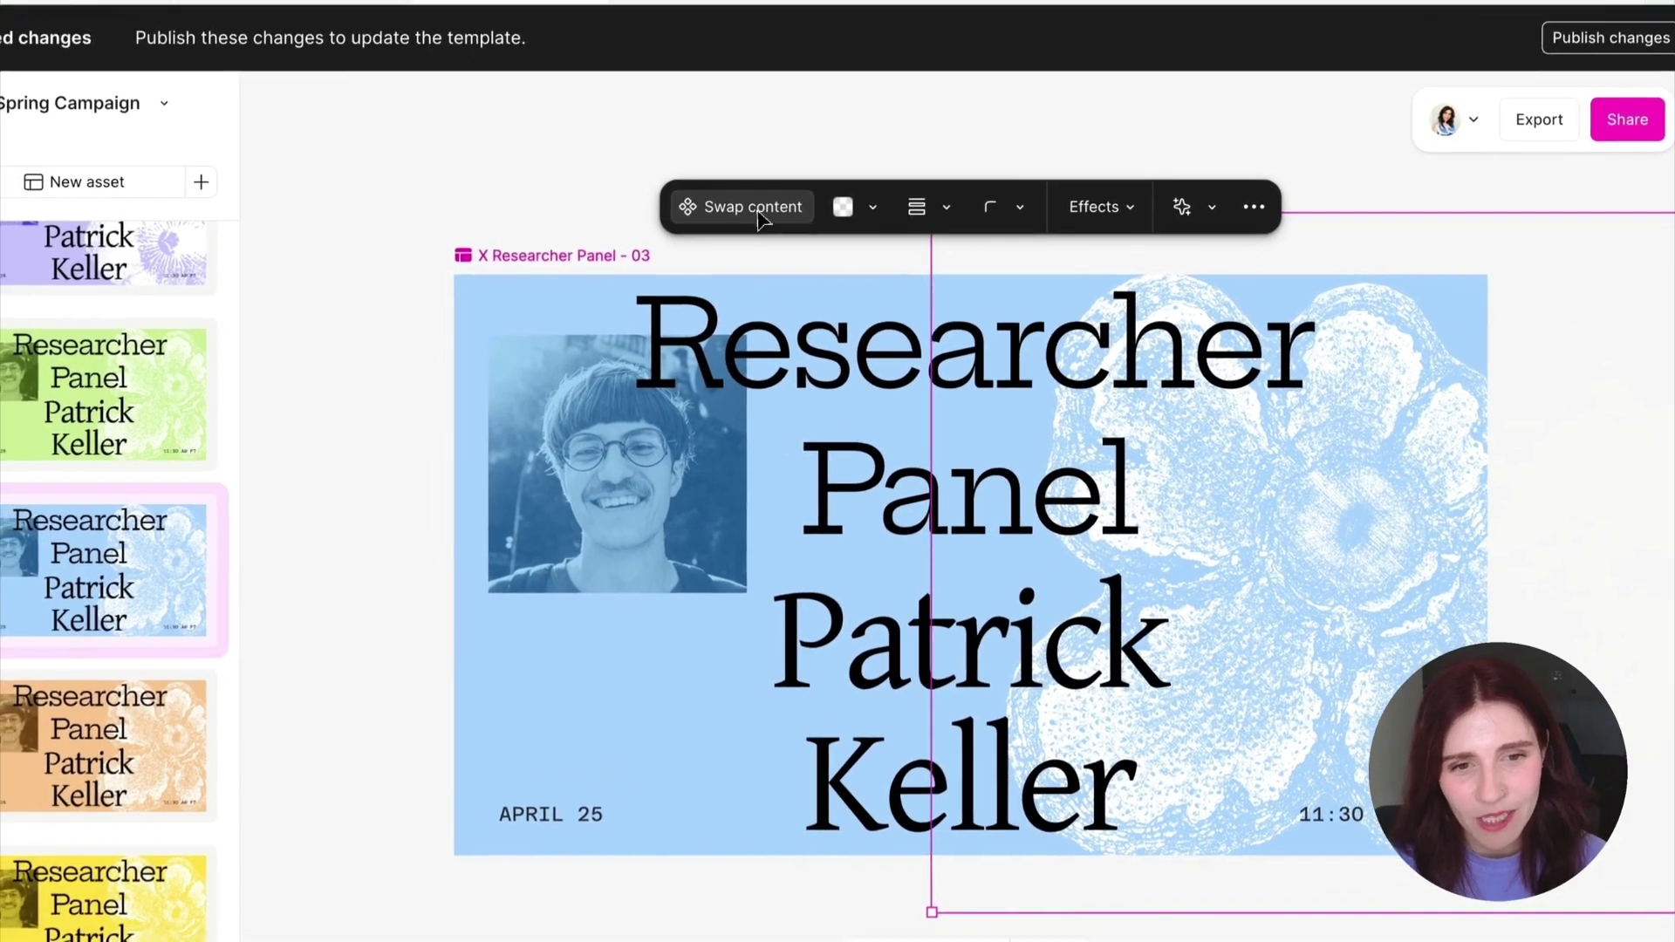
left_click(744, 220)
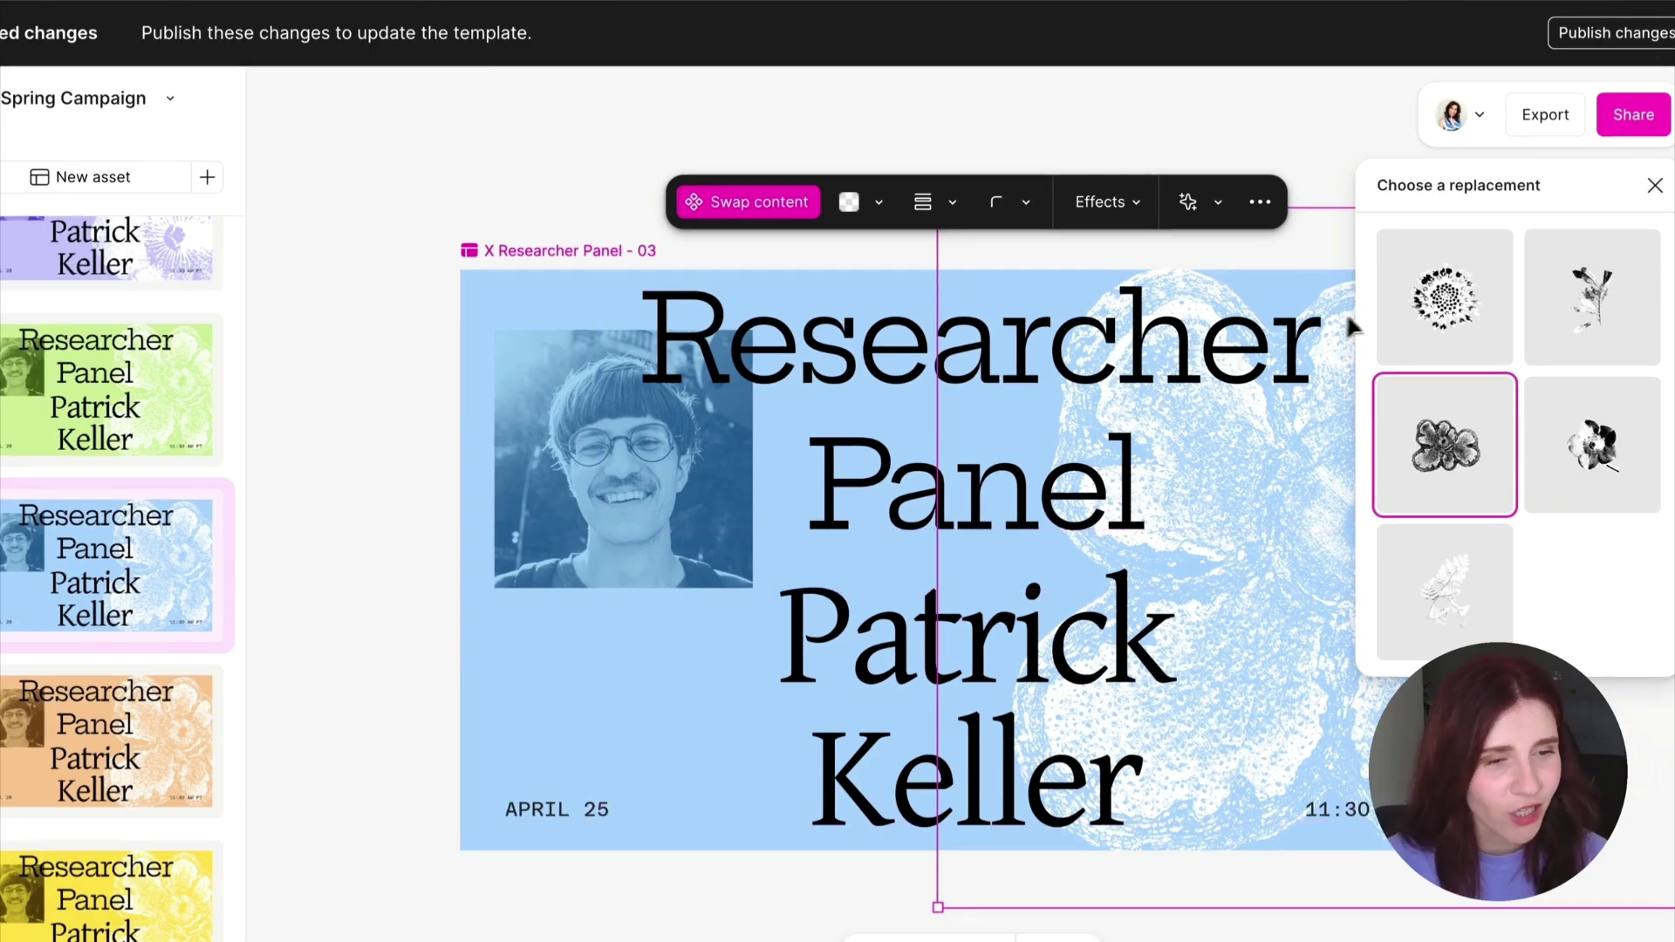
left_click(1449, 295)
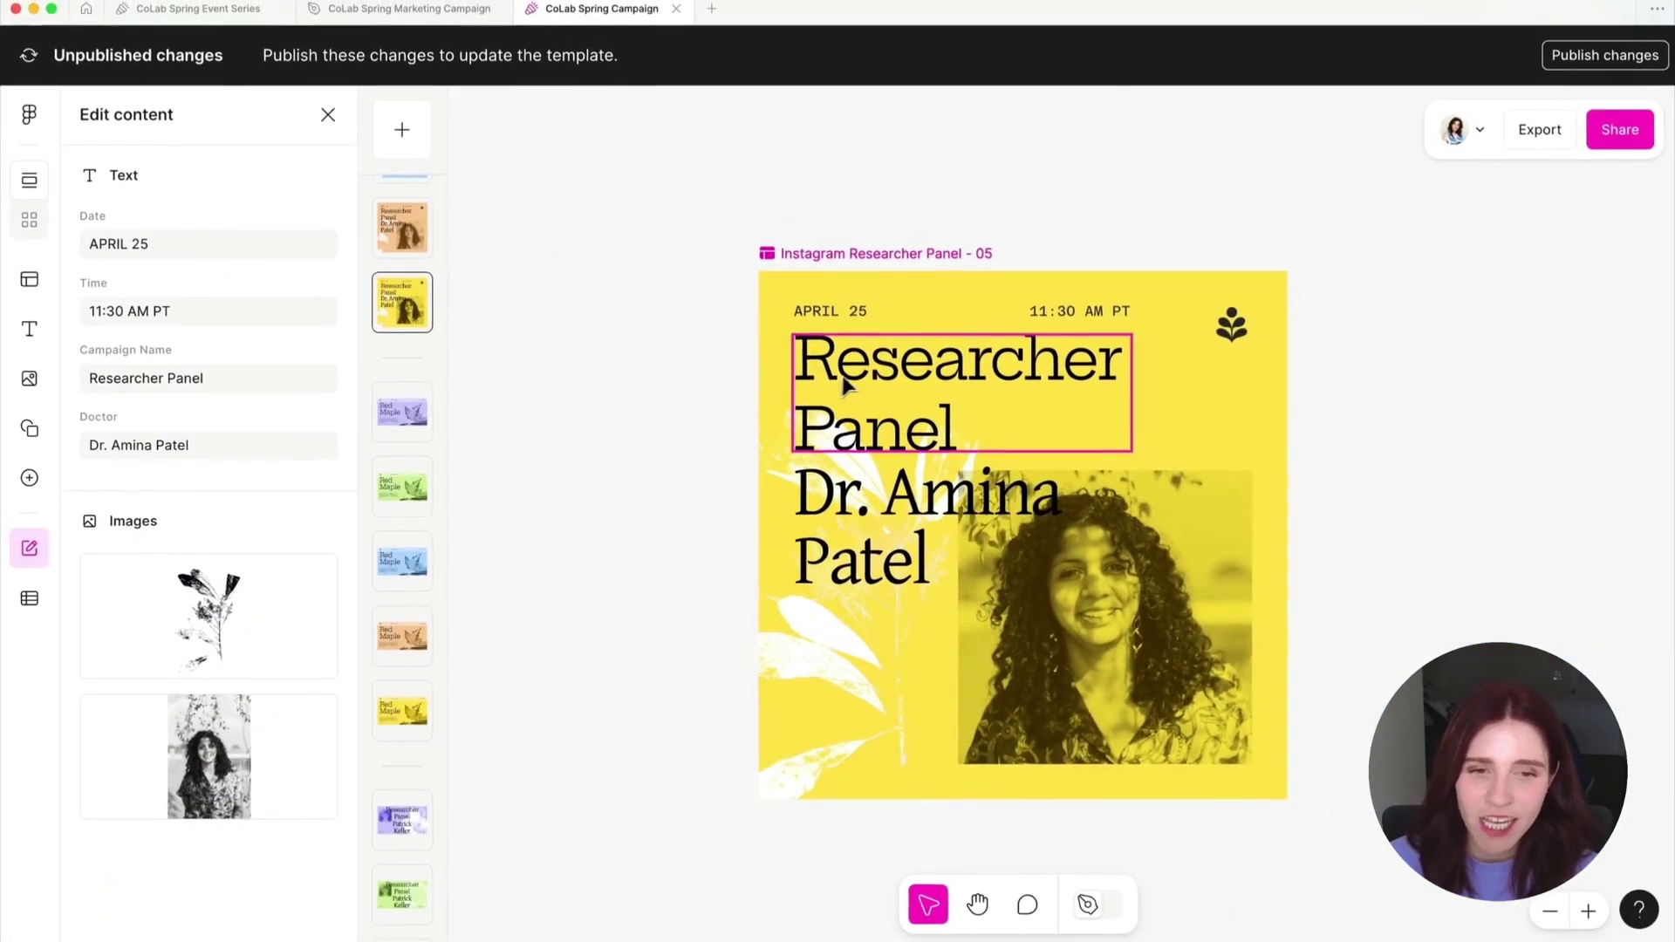
- Check the Researcher Panel heading, the doctor's name text box and the Campaign Name field's 'Researcher' text
left_click(869, 375)
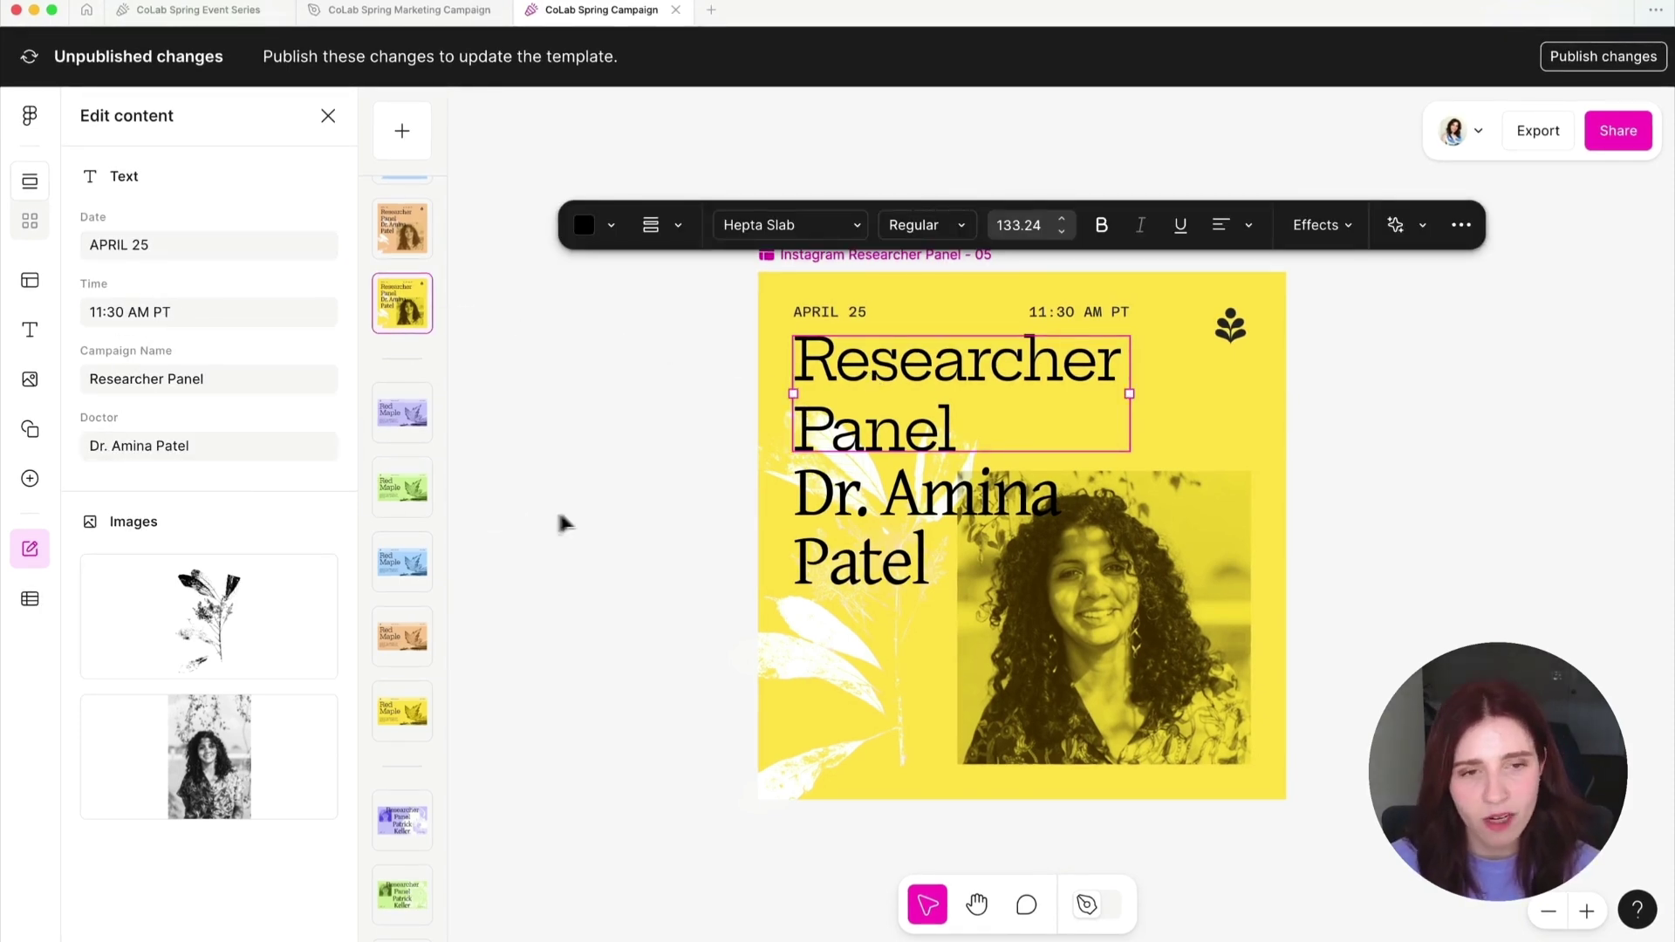
left_click(634, 507)
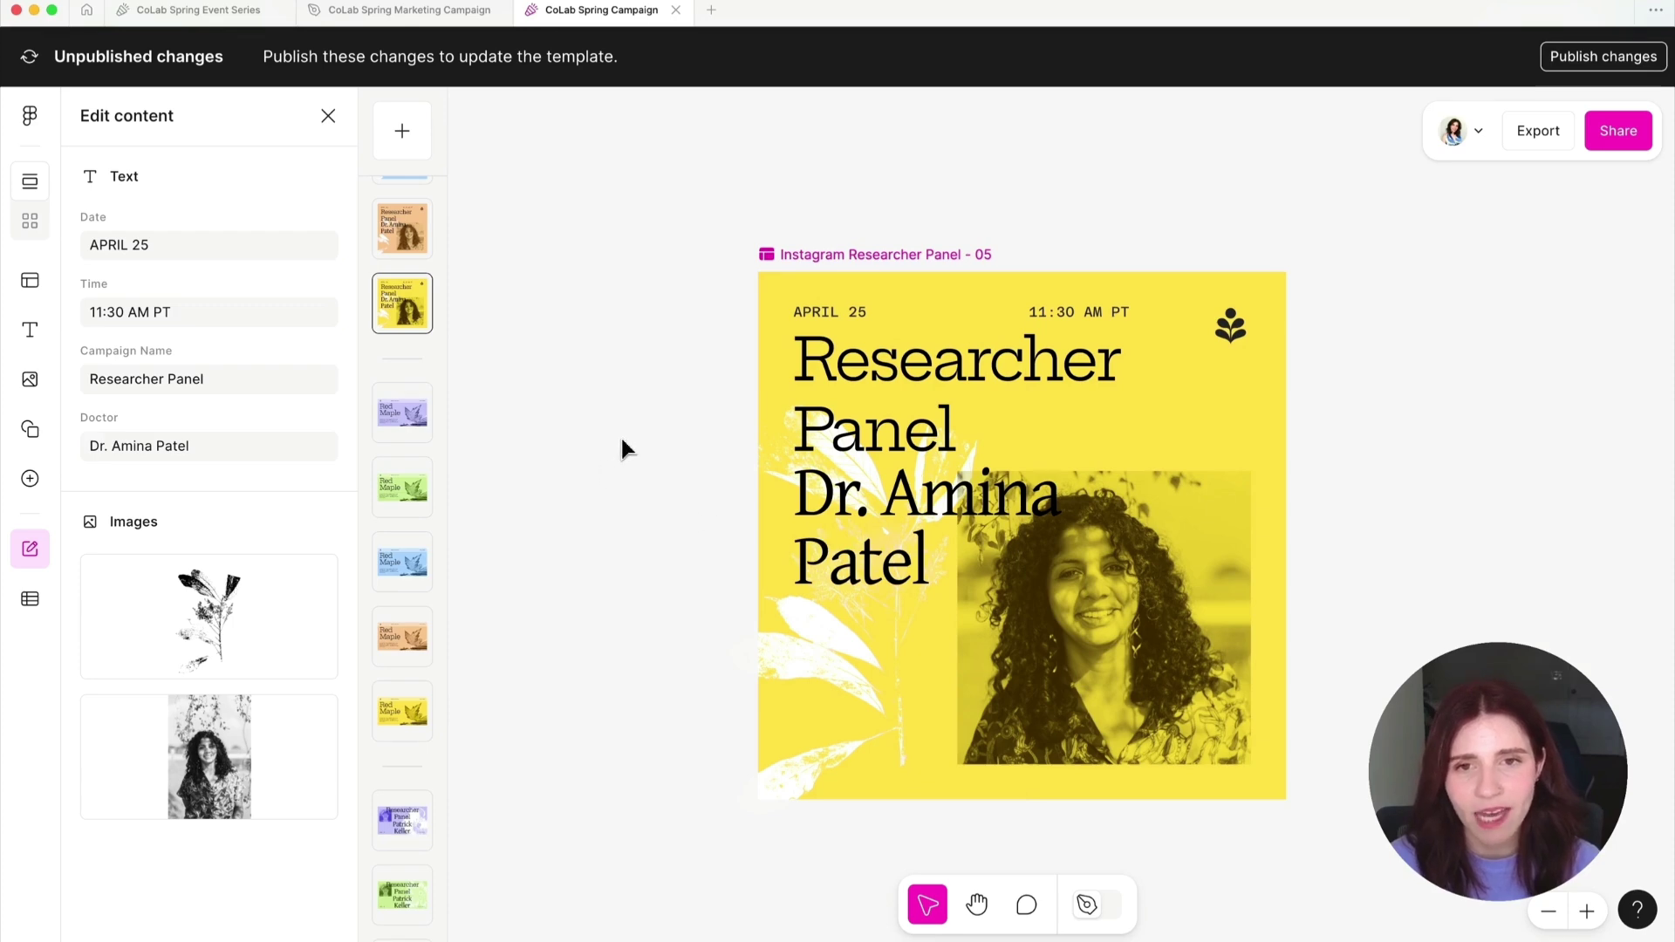
double_click(160, 382)
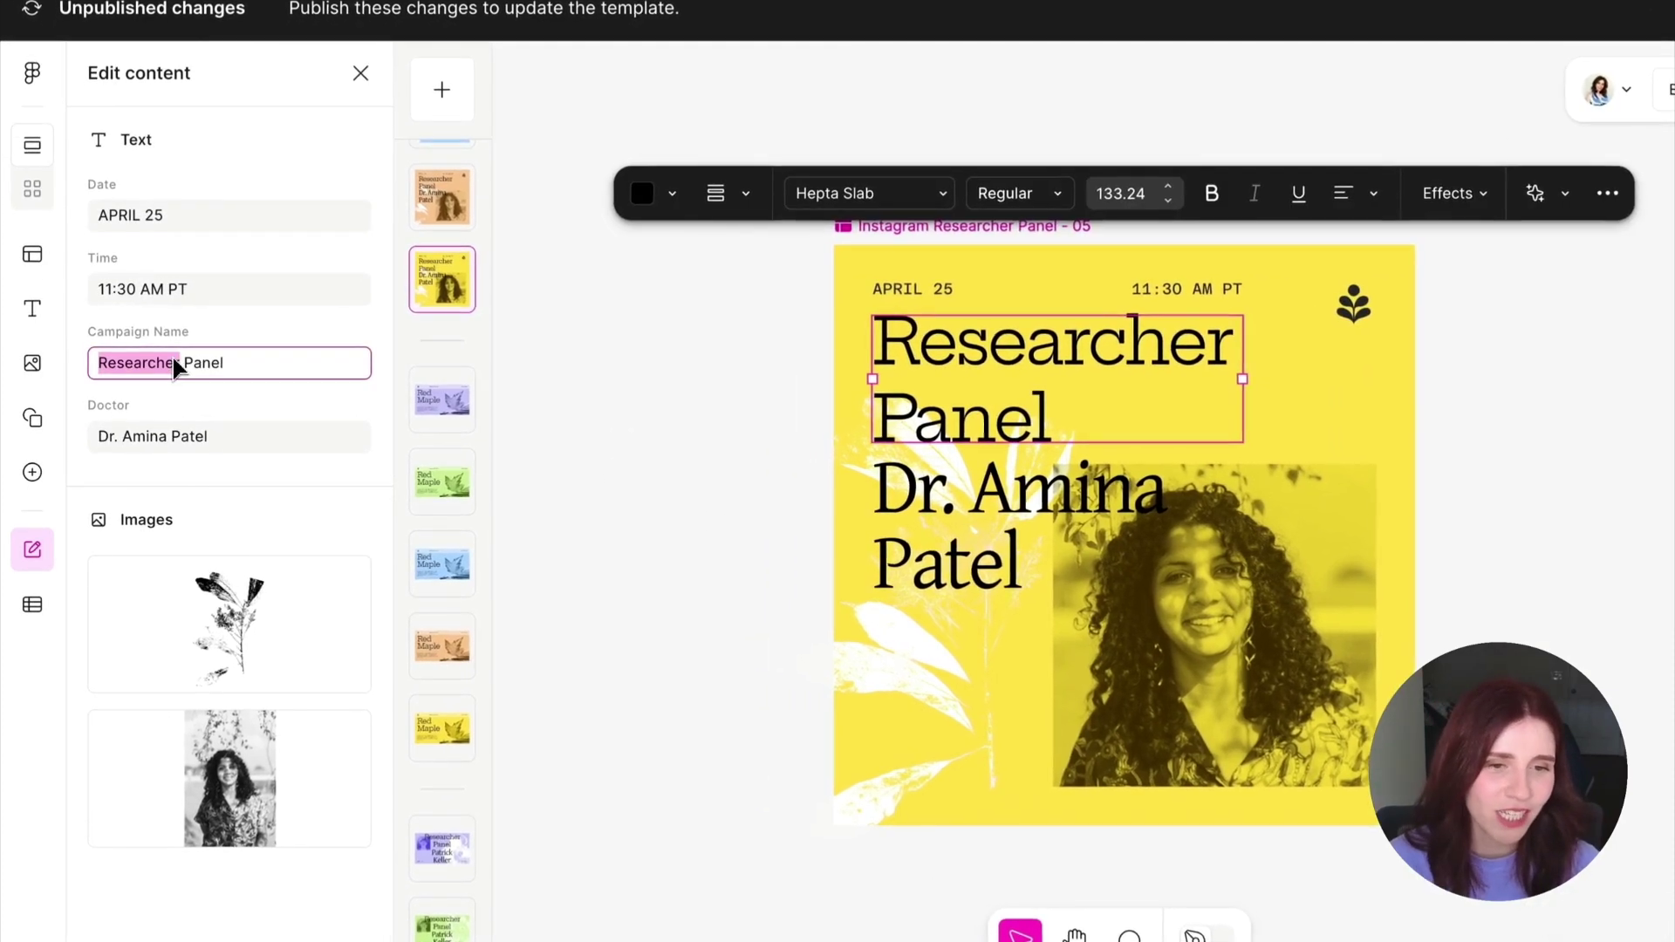
left_click(587, 419)
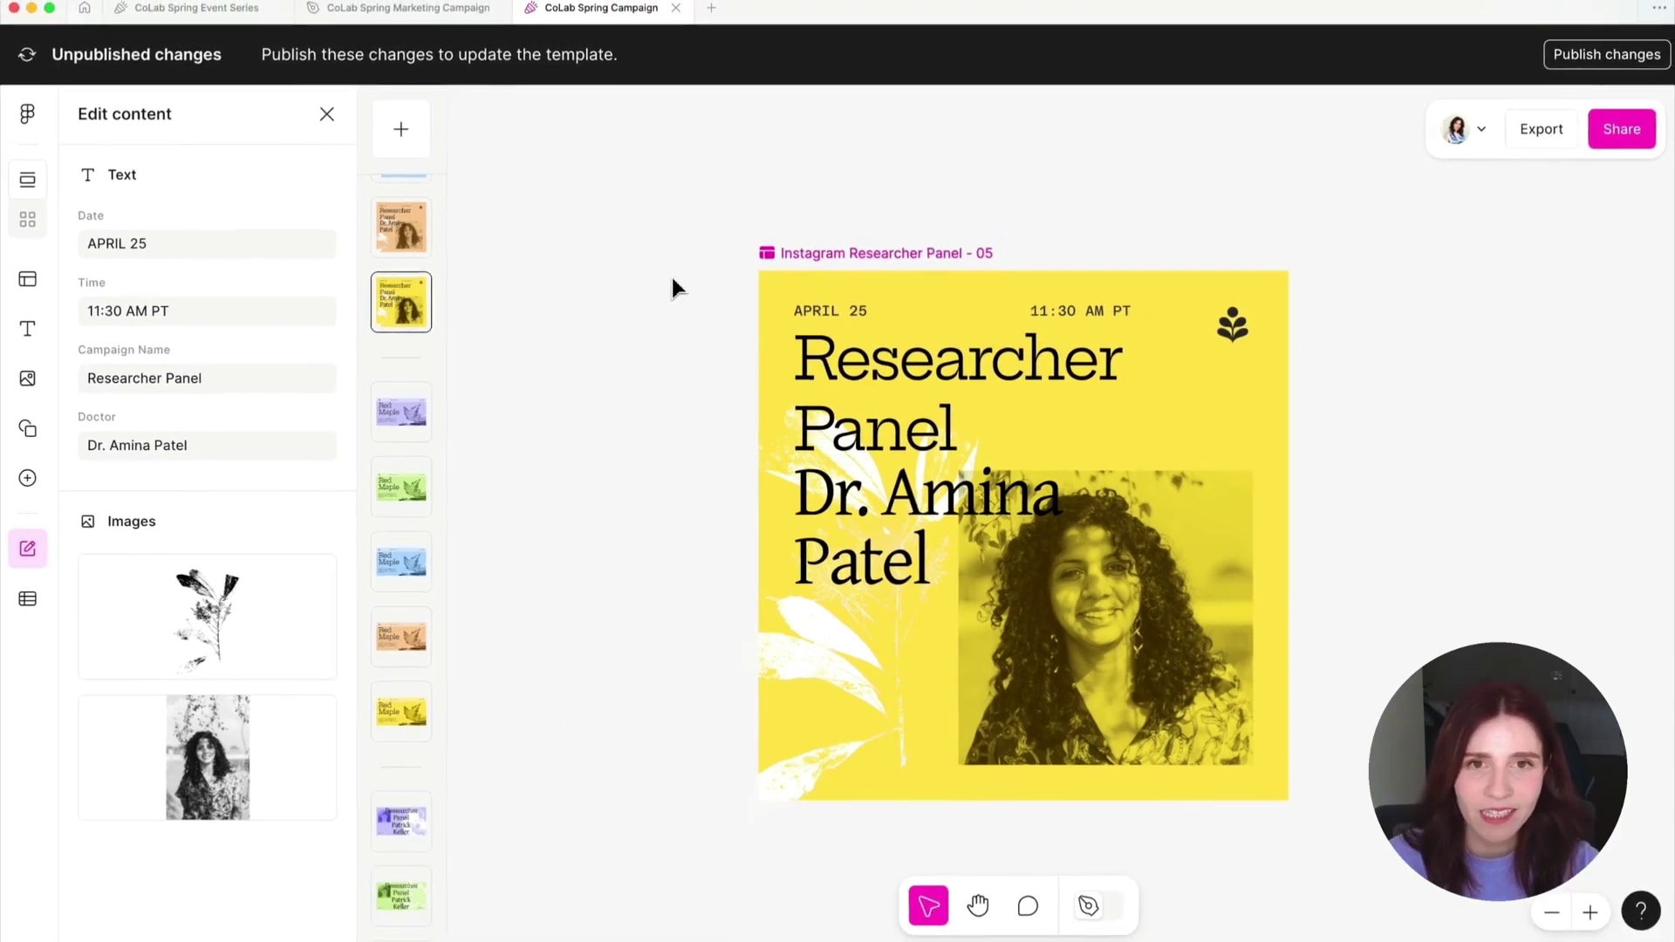
left_click(921, 435)
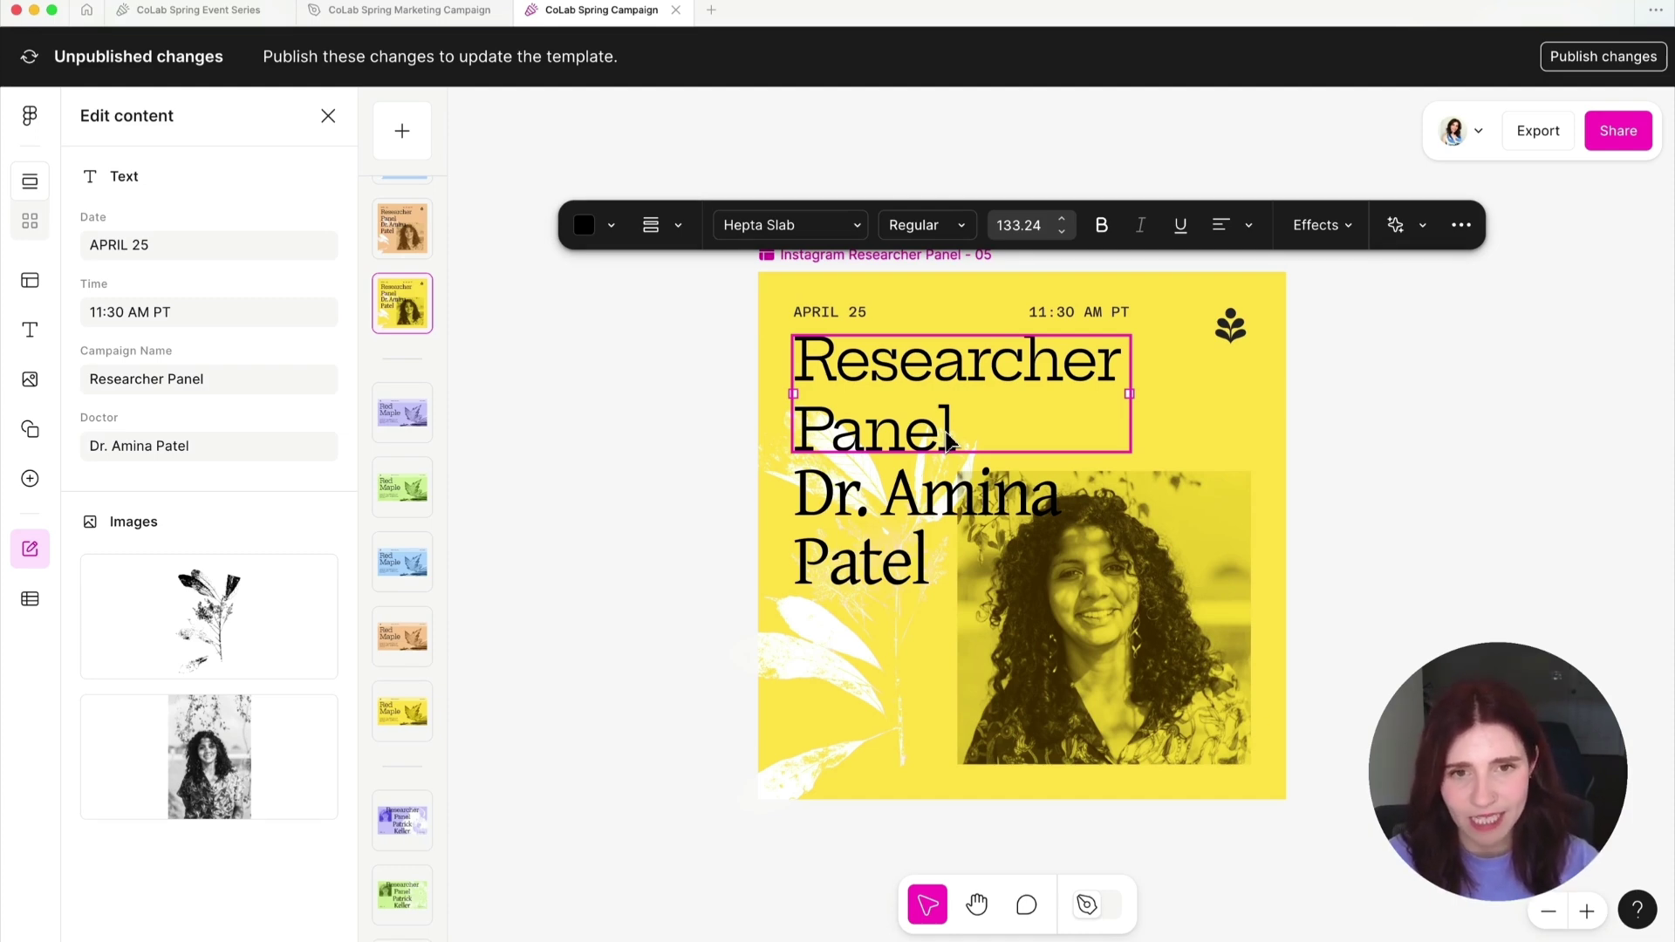
left_click(933, 510)
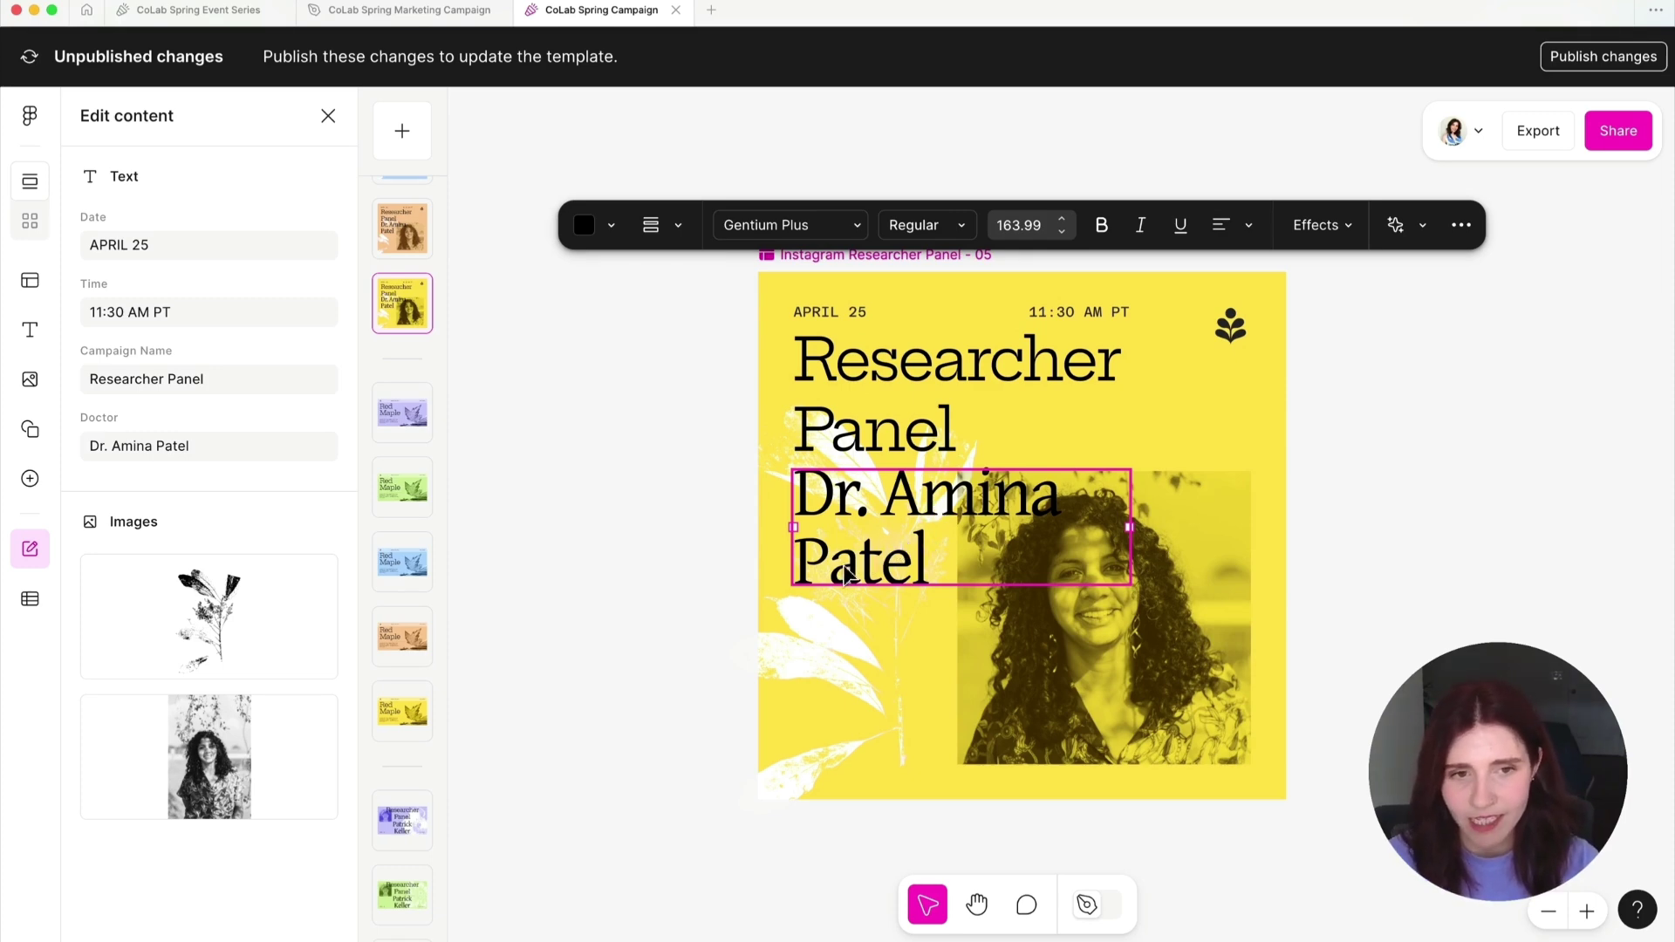
left_click(869, 419)
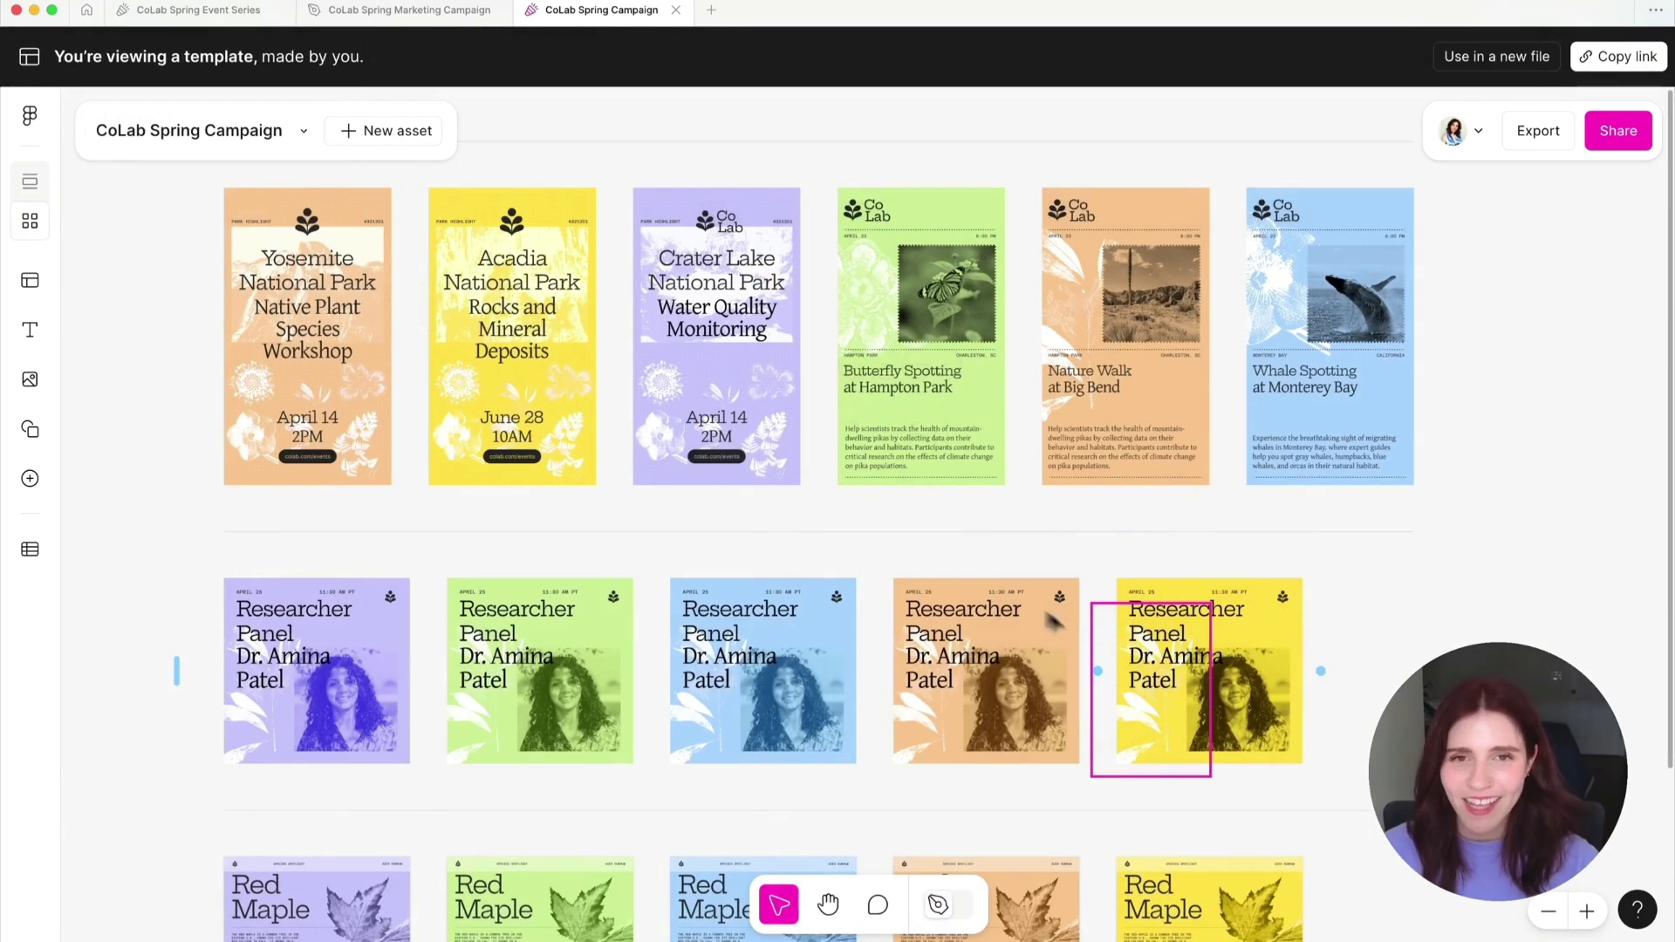